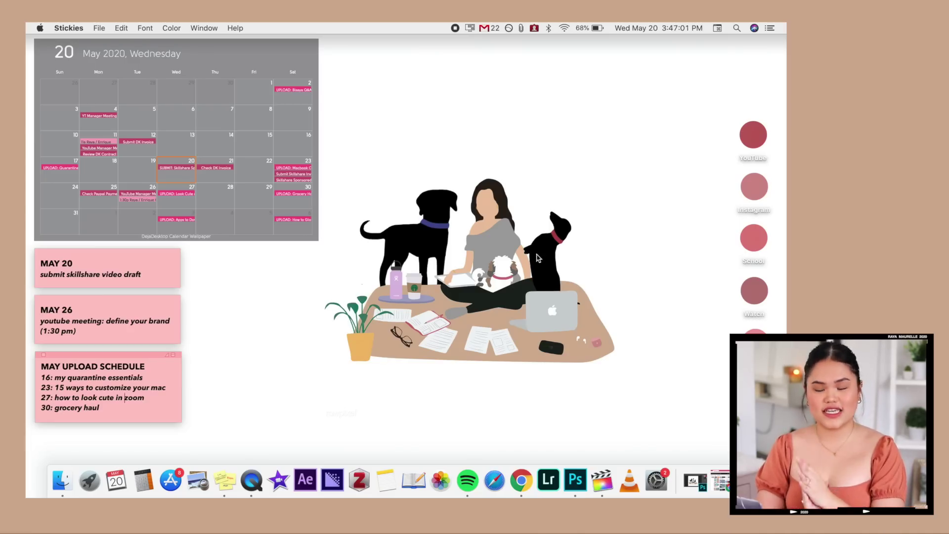
- Bring the desktop to the front, then restore Chrome with the Pinterest wallpaper search
{"action": "left_click", "coordinate": [679, 289]}
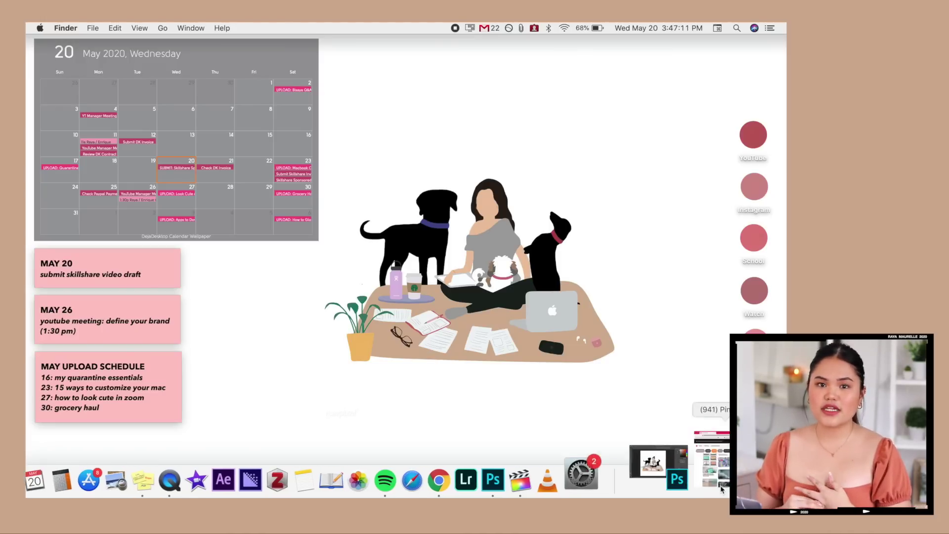
{"action": "left_click", "coordinate": [721, 481]}
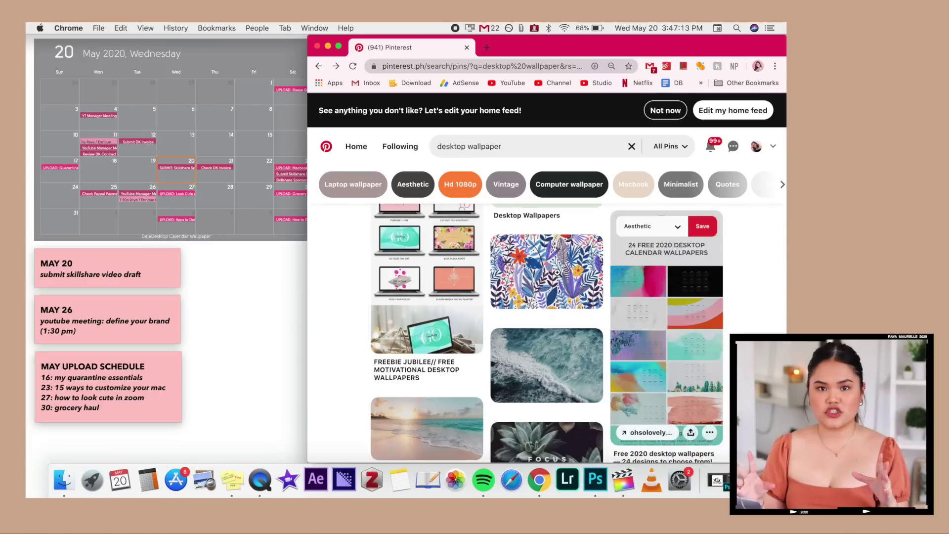
- Browse Pinterest's floral pattern pins and open the tropical leaf pattern pin
{"action": "left_click", "coordinate": [559, 276]}
{"action": "scroll", "coordinate": [560, 277], "scroll_direction": "down", "scroll_amount": 10}
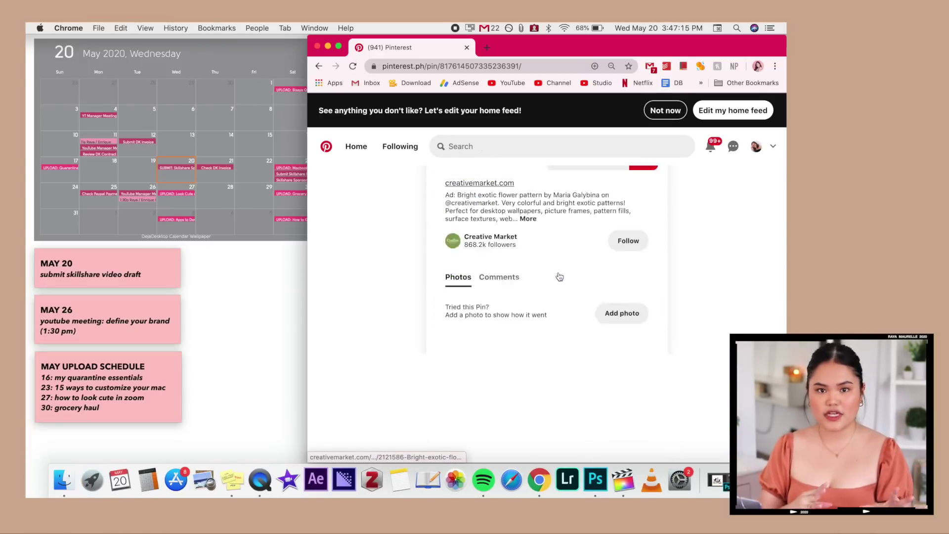
{"action": "scroll", "coordinate": [559, 276], "scroll_direction": "down", "scroll_amount": 2}
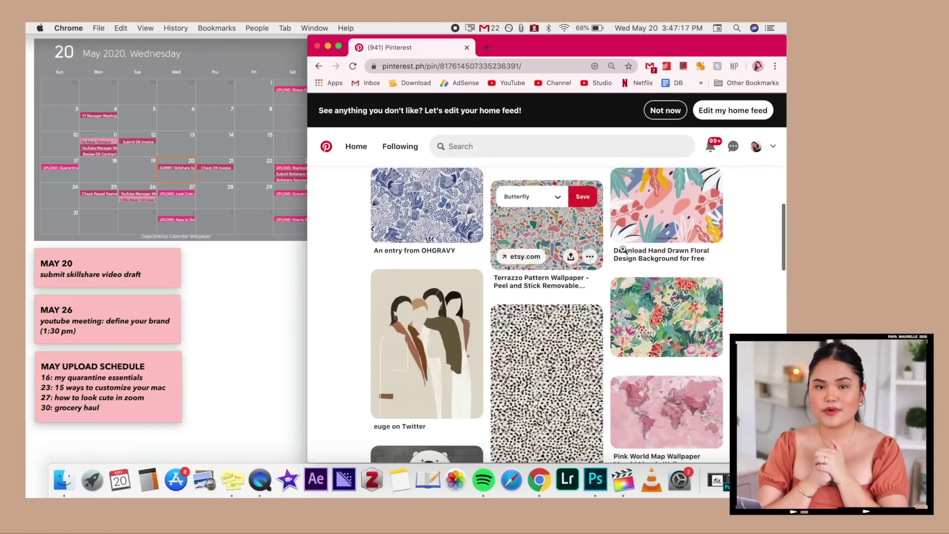
{"action": "left_click", "coordinate": [643, 228]}
{"action": "scroll", "coordinate": [643, 228], "scroll_direction": "down", "scroll_amount": 10}
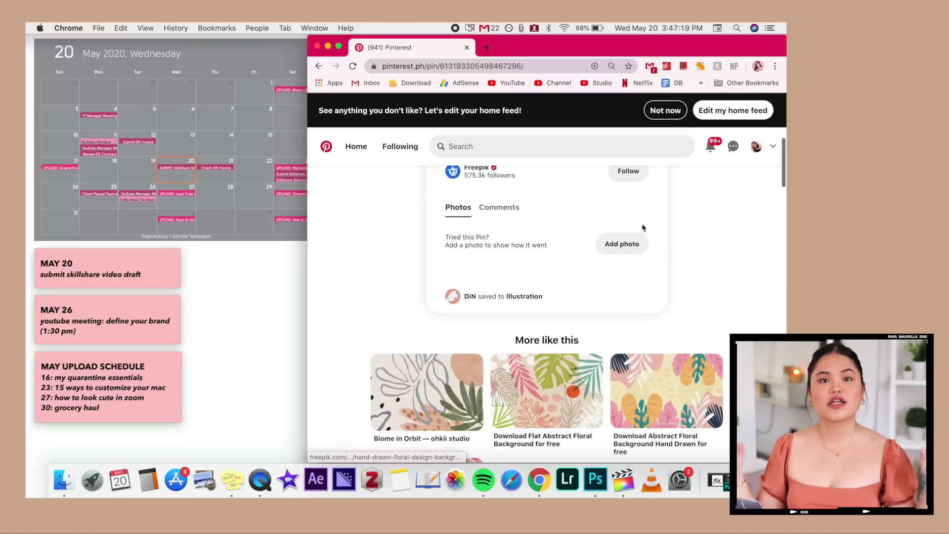
{"action": "scroll", "coordinate": [544, 346], "scroll_direction": "down", "scroll_amount": 3}
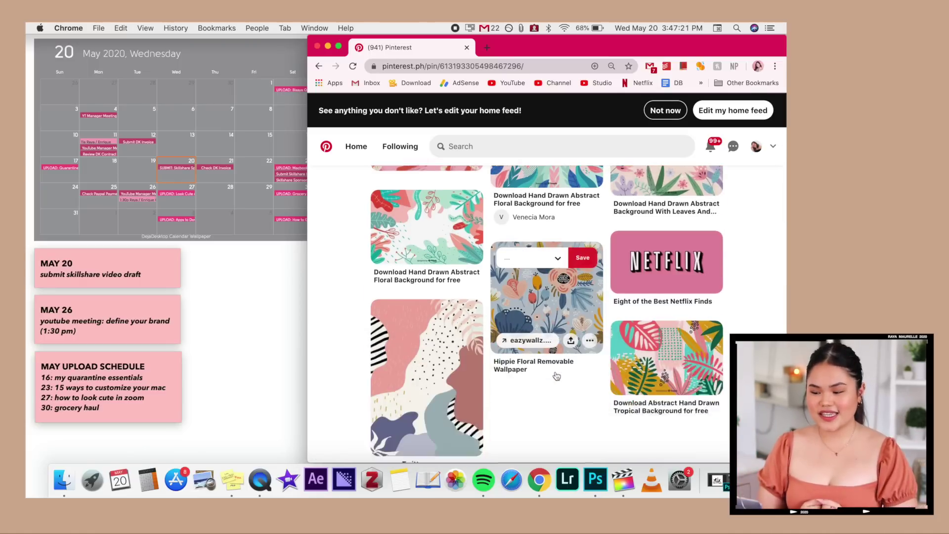
{"action": "left_click", "coordinate": [673, 336]}
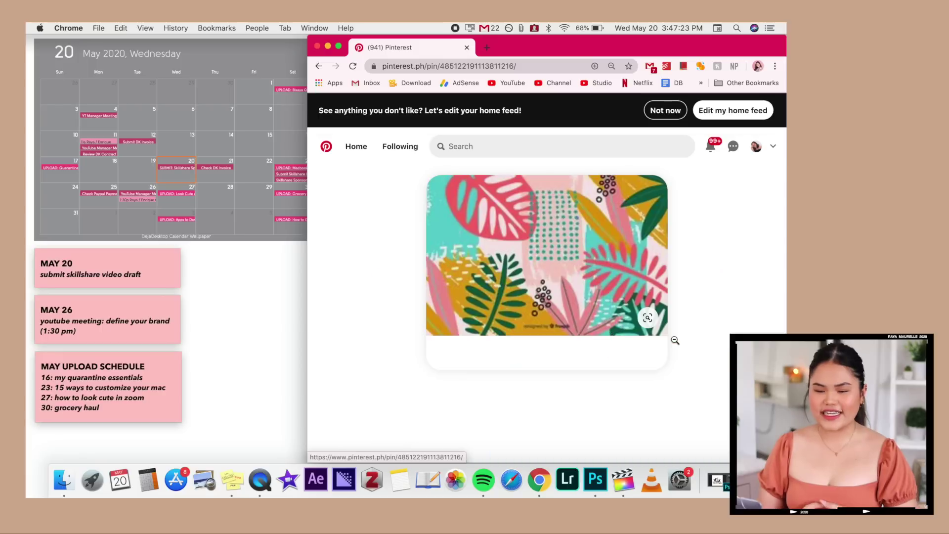
- Hide Chrome and view Desktop Wallpaper.psd, iPhone Wallpaper 2.psd, then a zoomed Base.psd in Photoshop
{"action": "left_click", "coordinate": [328, 46]}
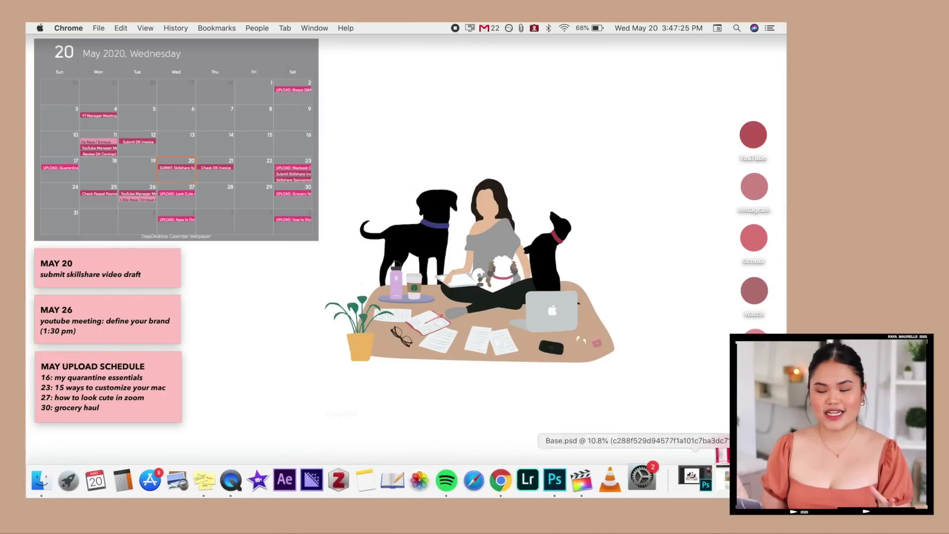
{"action": "left_click", "coordinate": [717, 480]}
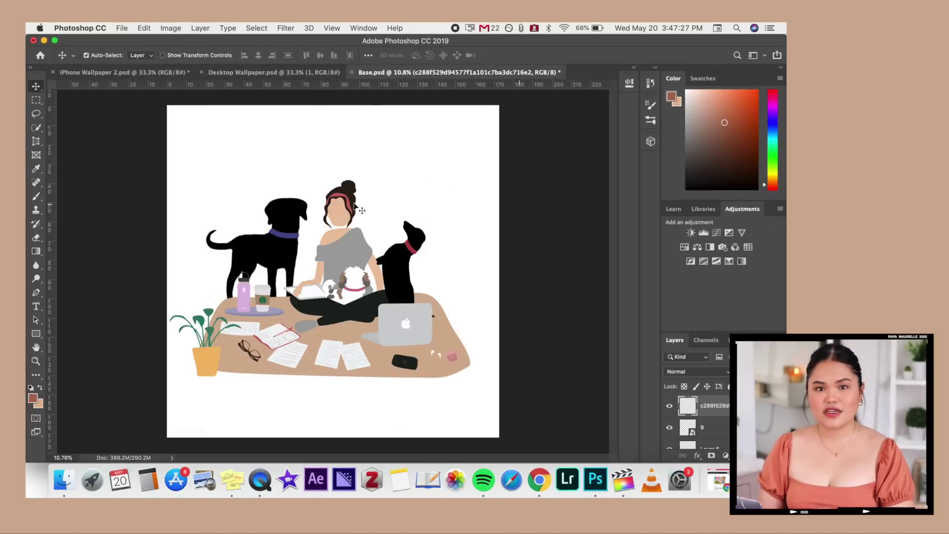
{"action": "left_click", "coordinate": [286, 73]}
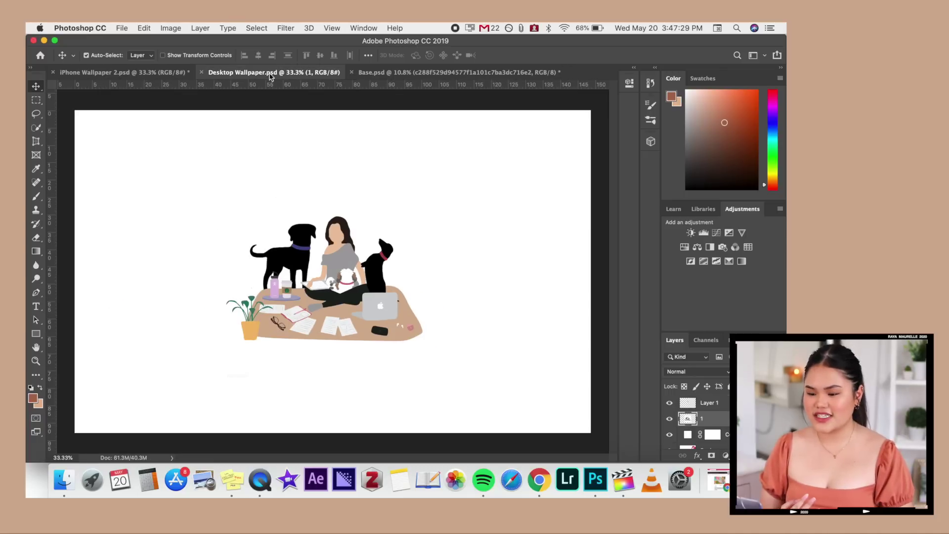
{"action": "left_click", "coordinate": [160, 73]}
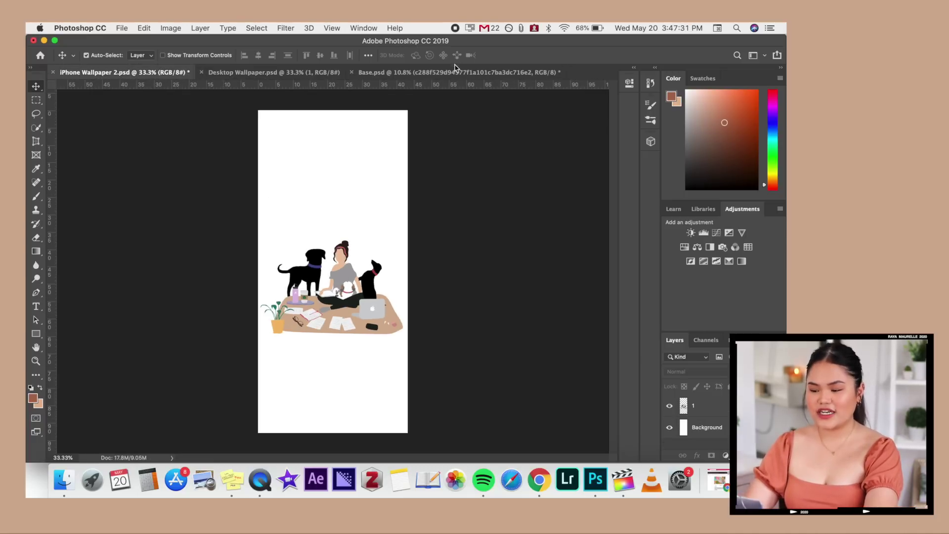
{"action": "left_click", "coordinate": [455, 69]}
{"action": "scroll", "coordinate": [305, 248], "scroll_direction": "up", "scroll_amount": 5}
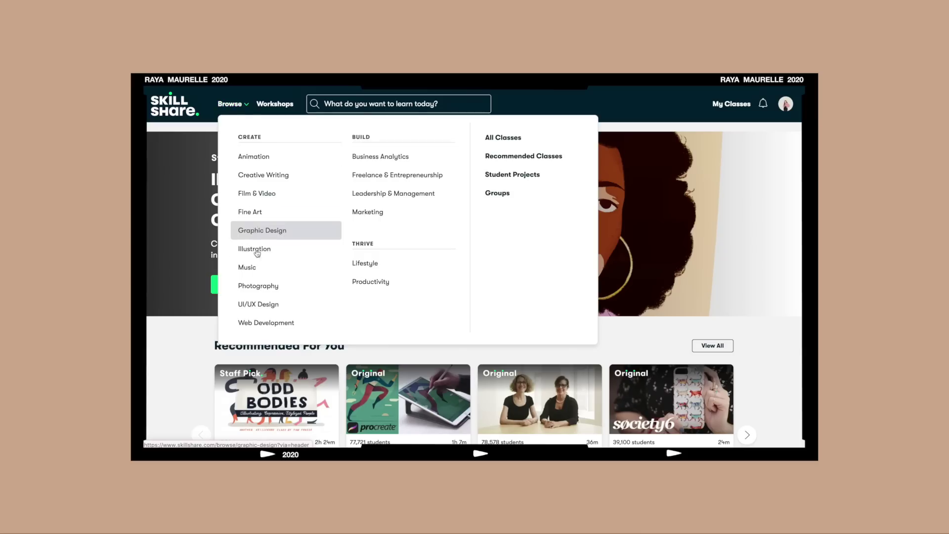
- Replace the 'illustration' class search with 'graphic design' and scroll through the results
{"action": "scroll", "coordinate": [376, 129], "scroll_direction": "up", "scroll_amount": 3}
{"action": "left_click", "coordinate": [364, 106]}
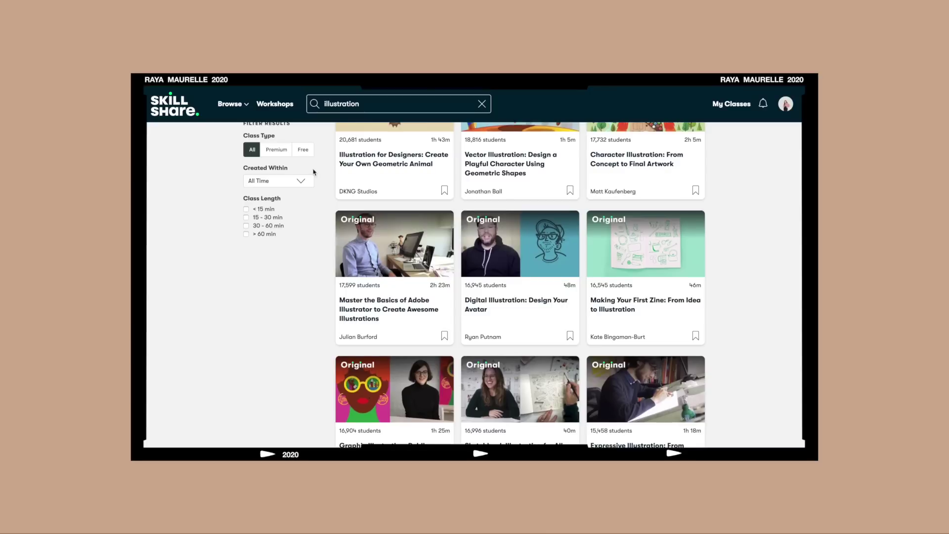
{"action": "double_click", "coordinate": [335, 105]}
{"action": "type", "text": "graphic"}
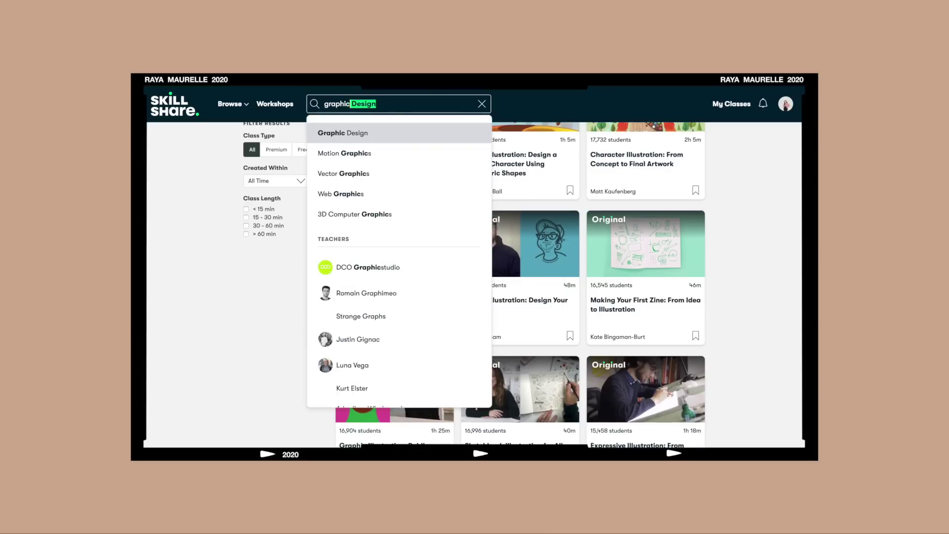
{"action": "type", "text": " design"}
{"action": "left_click", "coordinate": [372, 133]}
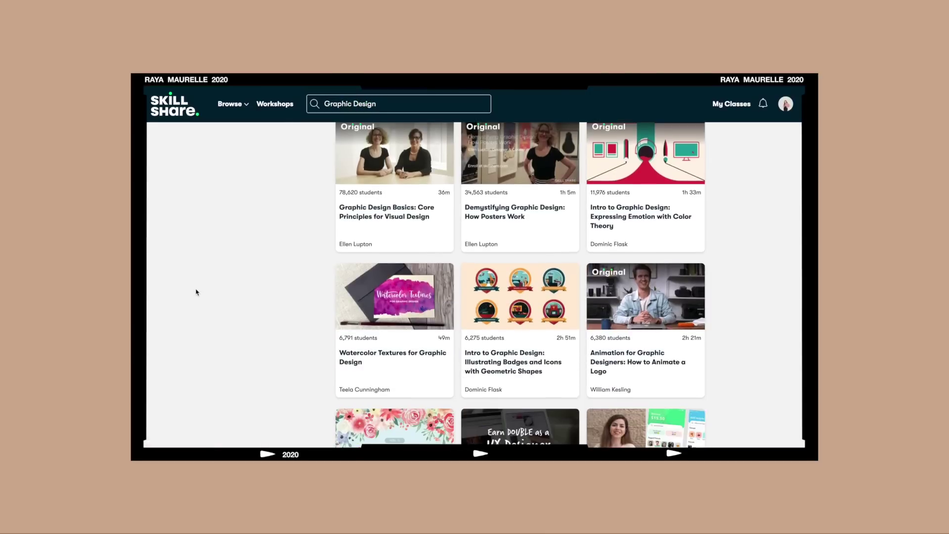
{"action": "scroll", "coordinate": [196, 291], "scroll_direction": "down", "scroll_amount": 7}
{"action": "scroll", "coordinate": [196, 292], "scroll_direction": "down", "scroll_amount": 3}
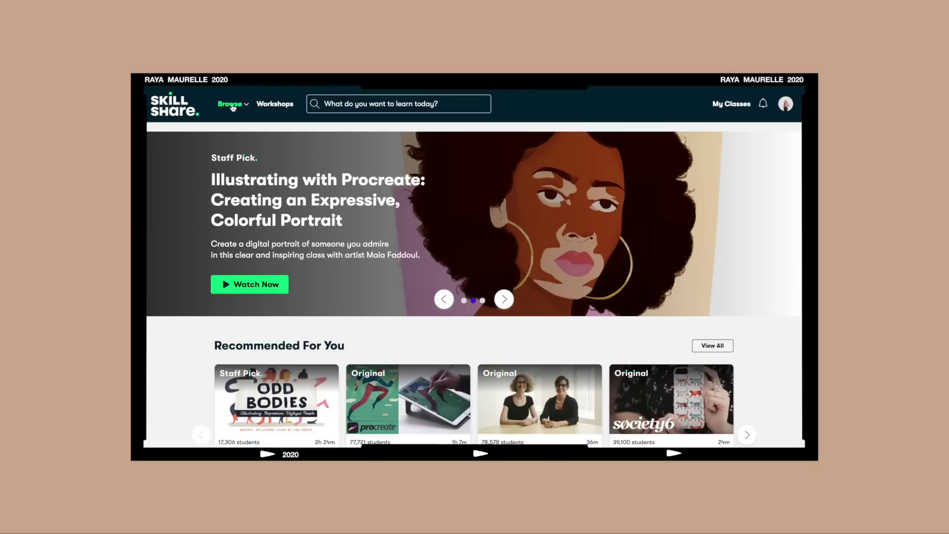
- Visit the Animation, Music and Freelance & Entrepreneurship category pages
{"action": "left_click", "coordinate": [231, 103]}
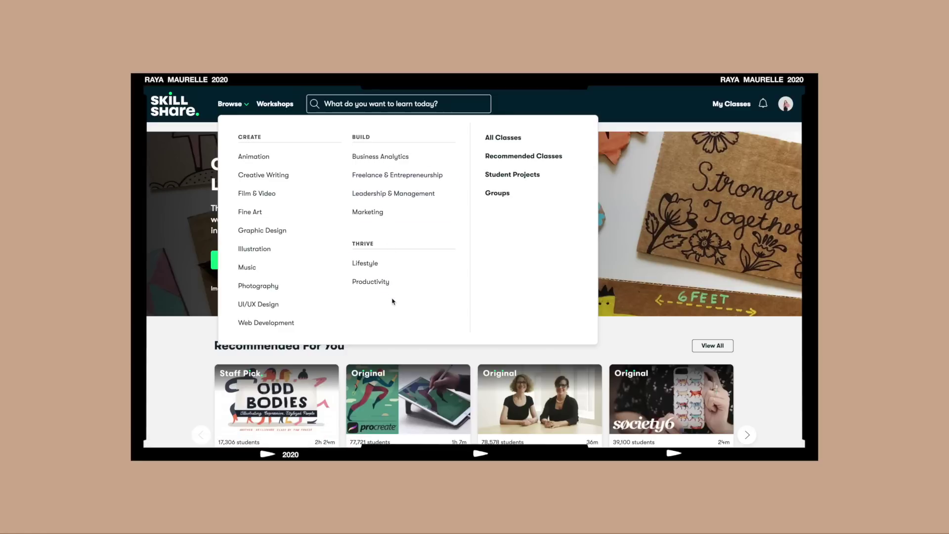
{"action": "left_click", "coordinate": [253, 156]}
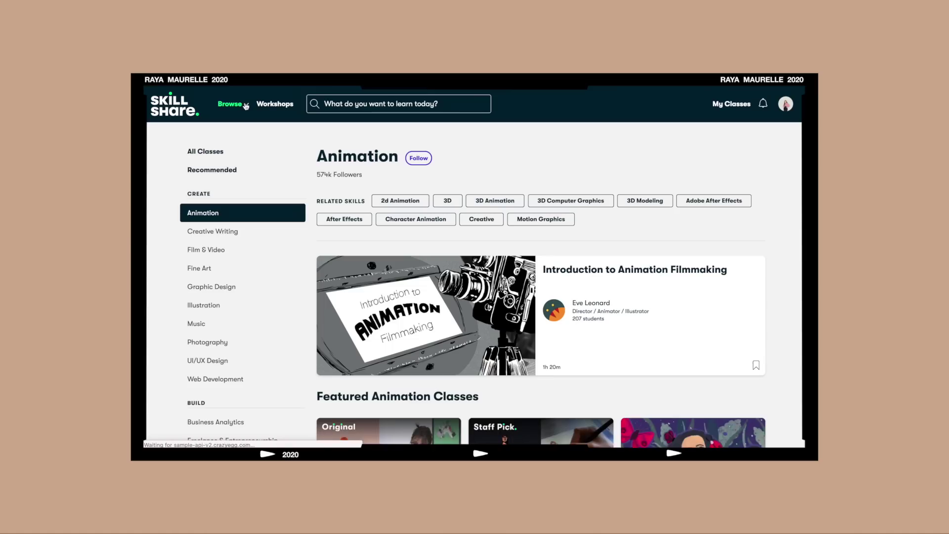
{"action": "left_click", "coordinate": [257, 323]}
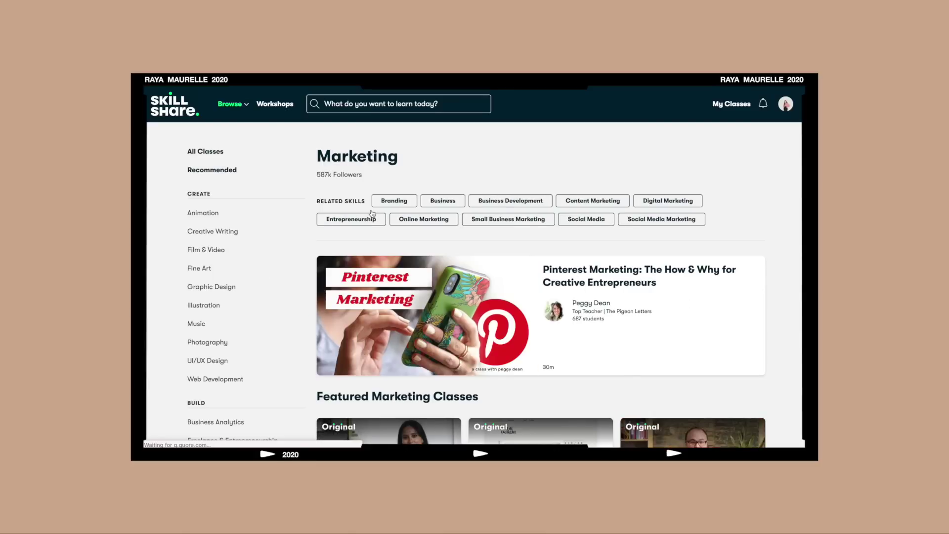
{"action": "left_click", "coordinate": [372, 216]}
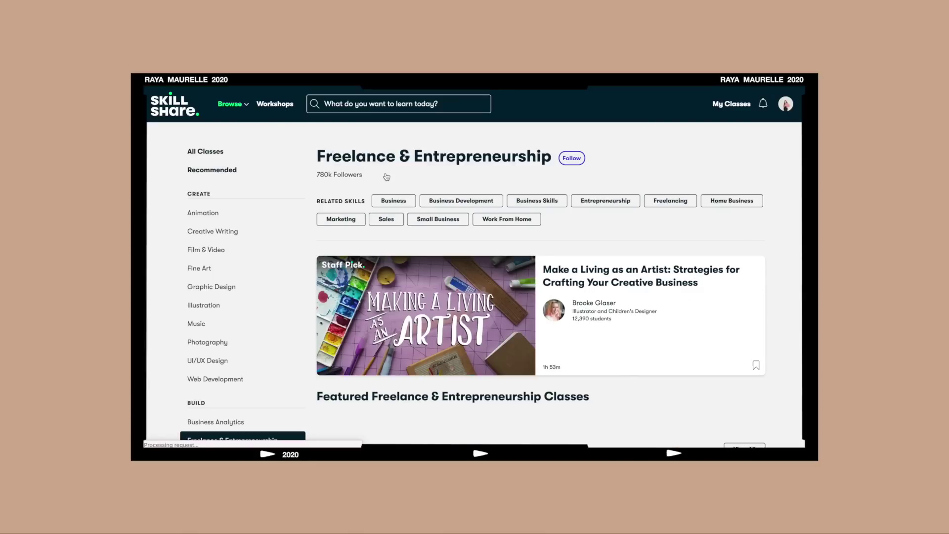
- Open the All Classes page and scroll down through the class grid
{"action": "mouse_move", "coordinate": [232, 104]}
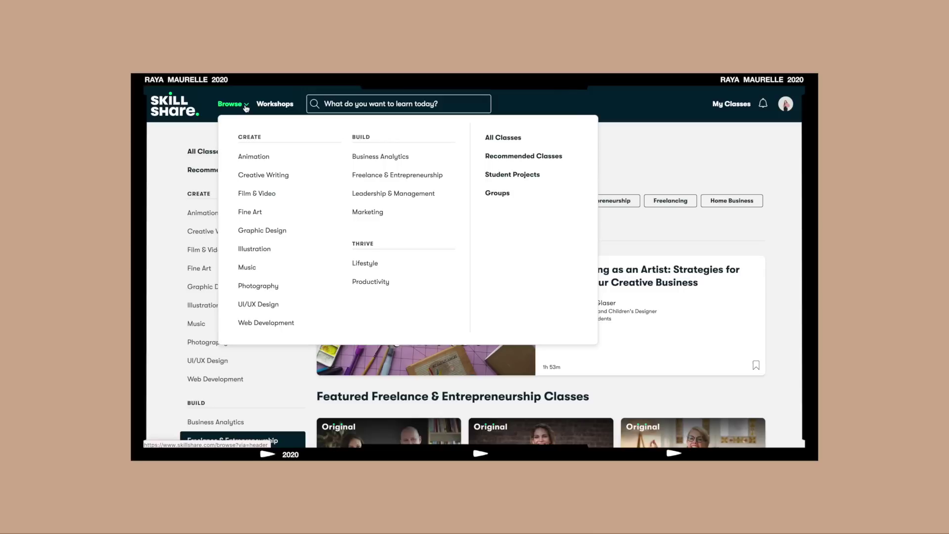
{"action": "left_click", "coordinate": [525, 140]}
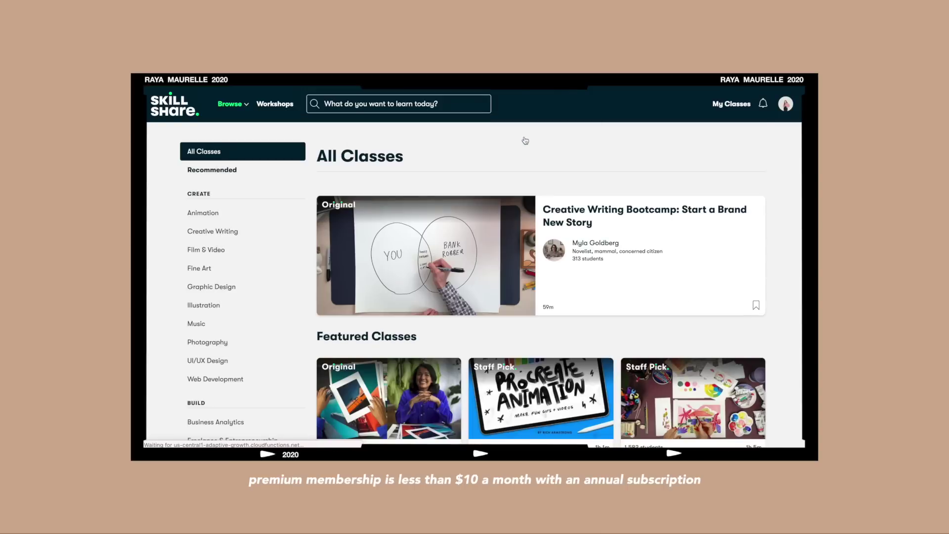
{"action": "scroll", "coordinate": [525, 140], "scroll_direction": "down", "scroll_amount": 5}
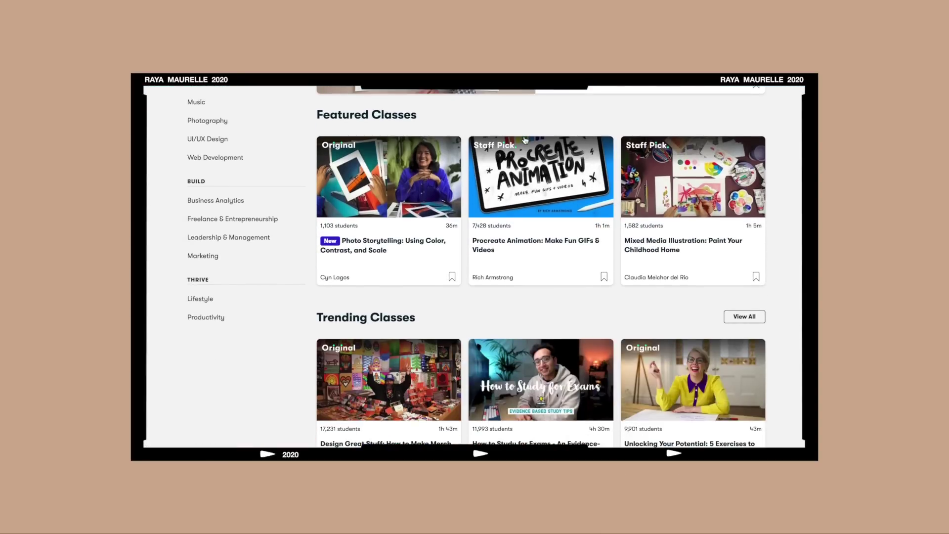
{"action": "scroll", "coordinate": [525, 141], "scroll_direction": "down", "scroll_amount": 4}
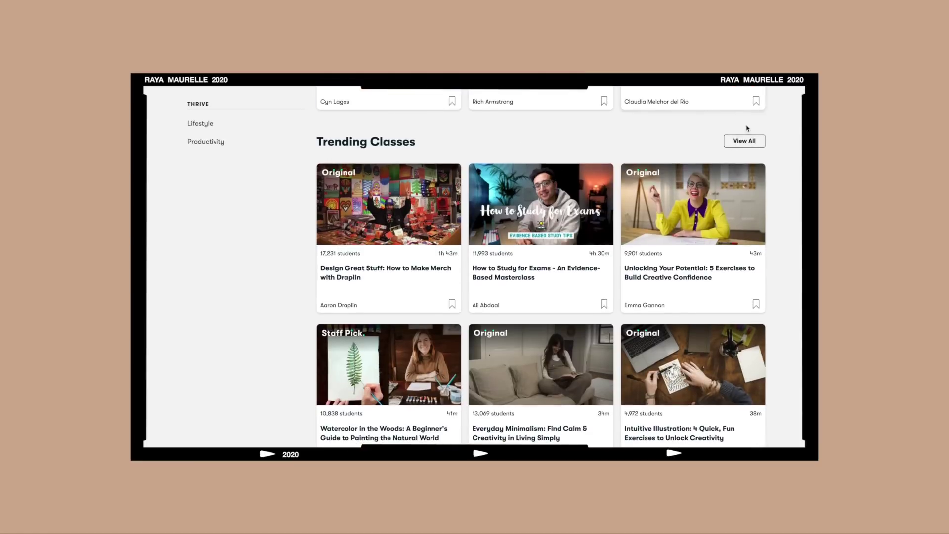
{"action": "scroll", "coordinate": [748, 129], "scroll_direction": "down", "scroll_amount": 10}
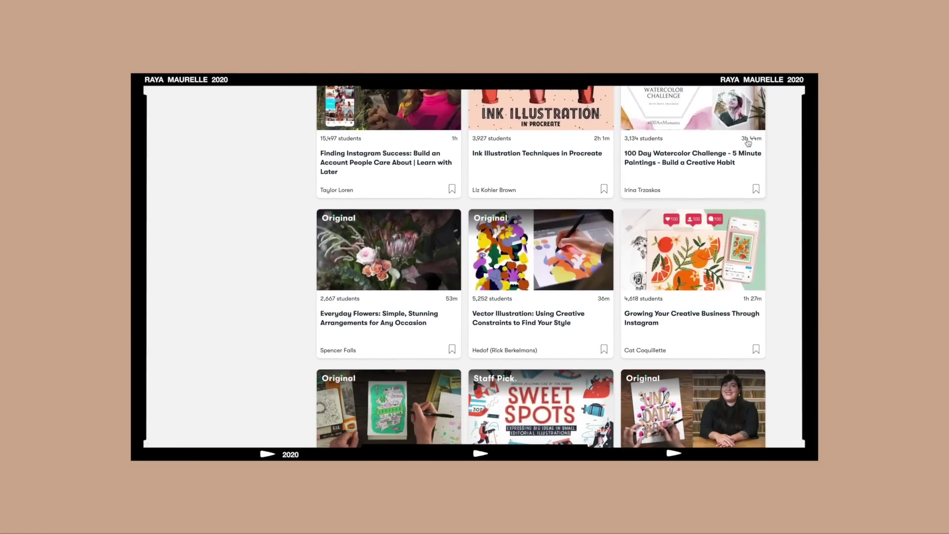
{"action": "scroll", "coordinate": [748, 143], "scroll_direction": "down", "scroll_amount": 5}
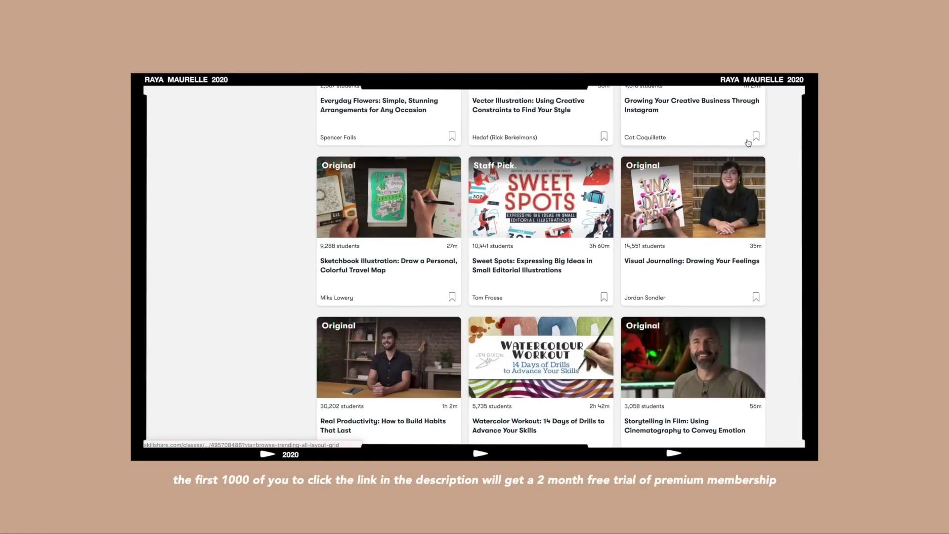
{"action": "scroll", "coordinate": [748, 143], "scroll_direction": "down", "scroll_amount": 5}
{"action": "scroll", "coordinate": [748, 143], "scroll_direction": "down", "scroll_amount": 1}
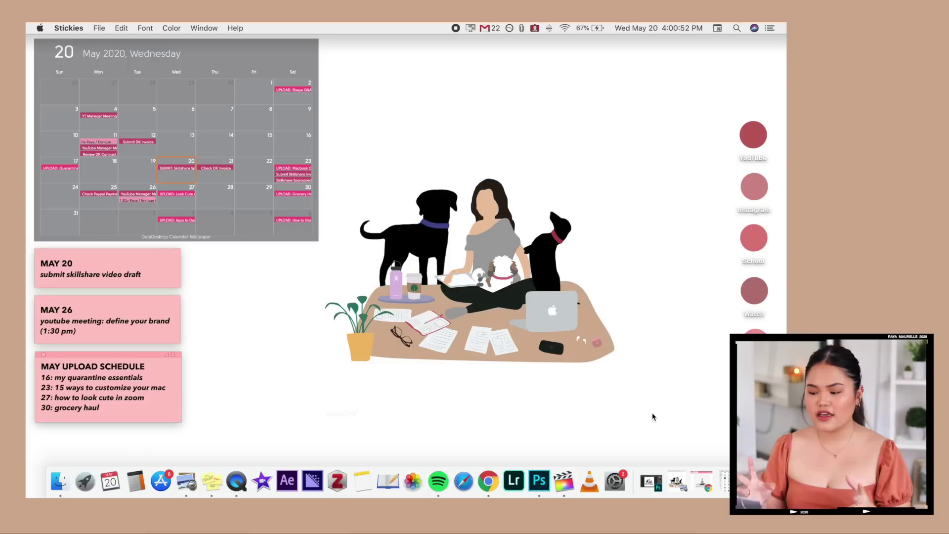
- Compare the Wallpaper Base image in Preview with its Pinterest reference, then close both windows
{"action": "left_click", "coordinate": [702, 481]}
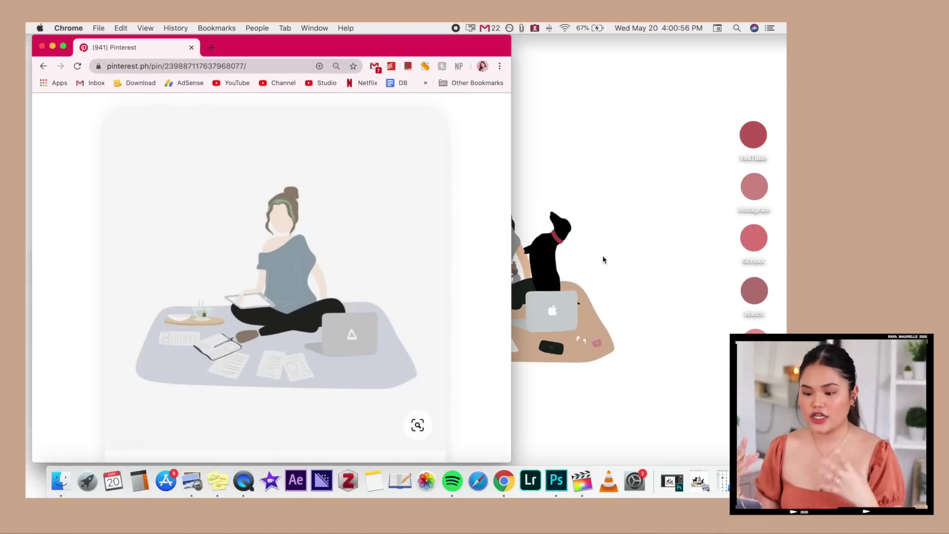
{"action": "left_click", "coordinate": [699, 481]}
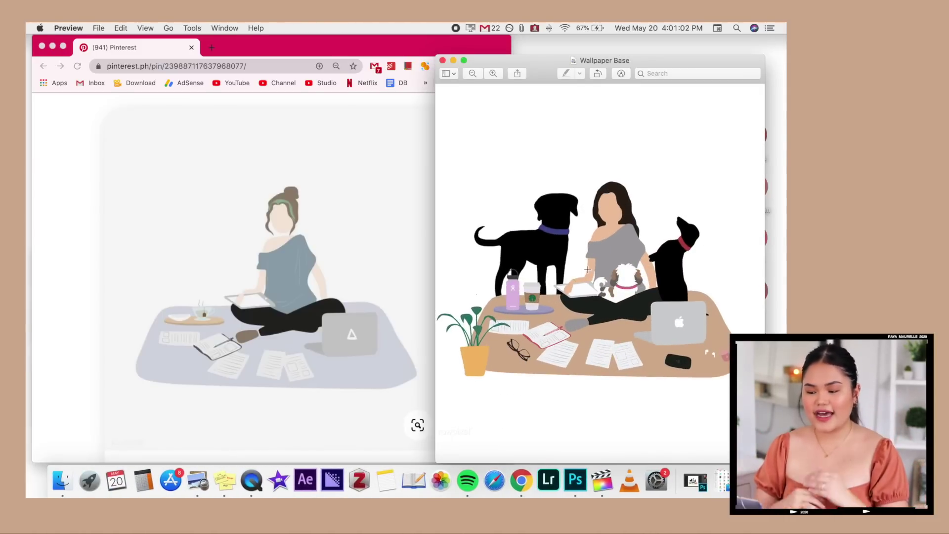
{"action": "scroll", "coordinate": [514, 221], "scroll_direction": "up", "scroll_amount": 5}
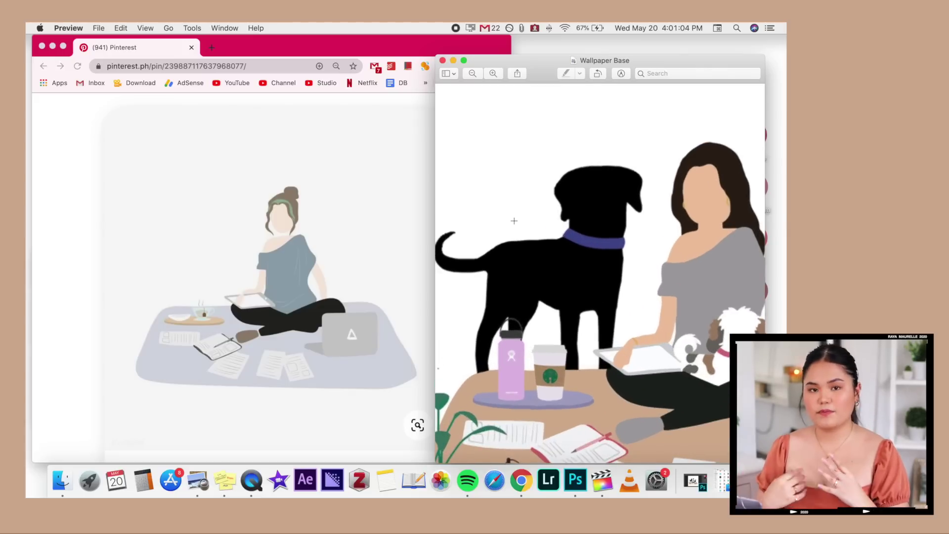
{"action": "scroll", "coordinate": [515, 221], "scroll_direction": "right", "scroll_amount": 5}
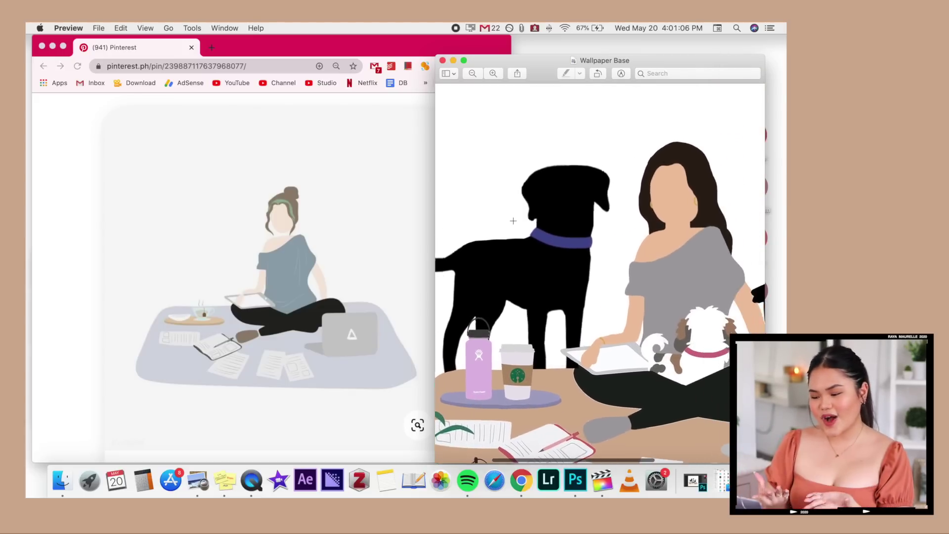
{"action": "scroll", "coordinate": [513, 216], "scroll_direction": "down", "scroll_amount": 5}
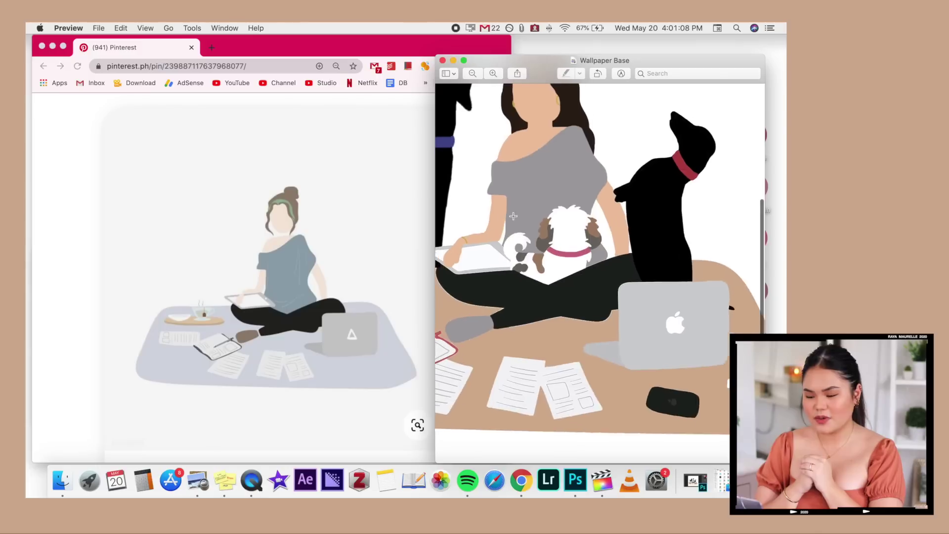
{"action": "left_click", "coordinate": [443, 61]}
{"action": "left_click", "coordinate": [42, 45]}
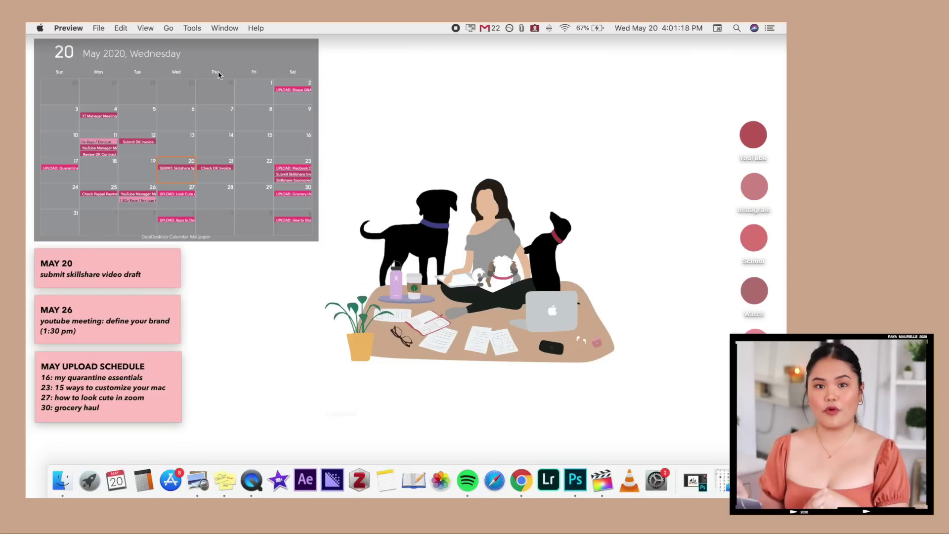
{"action": "key", "text": "super+Tab"}
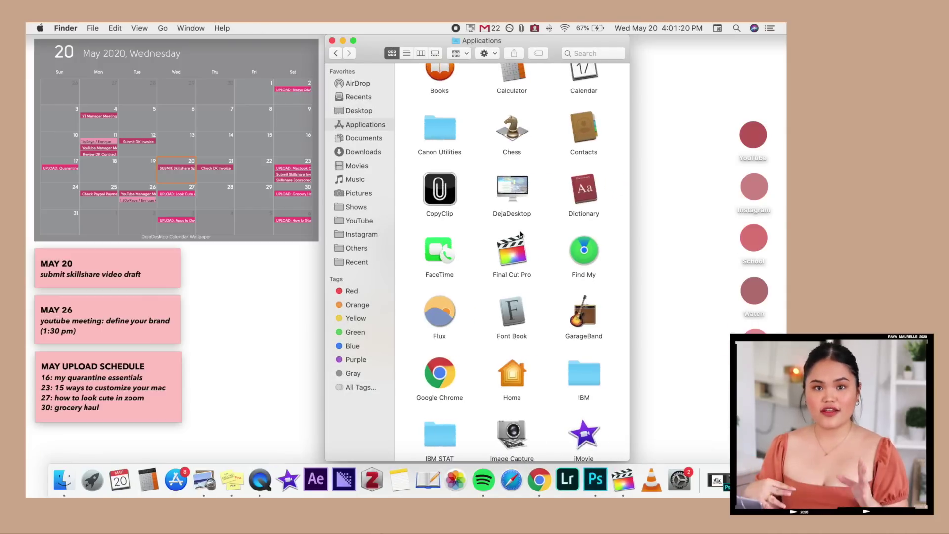
{"action": "left_click", "coordinate": [514, 192]}
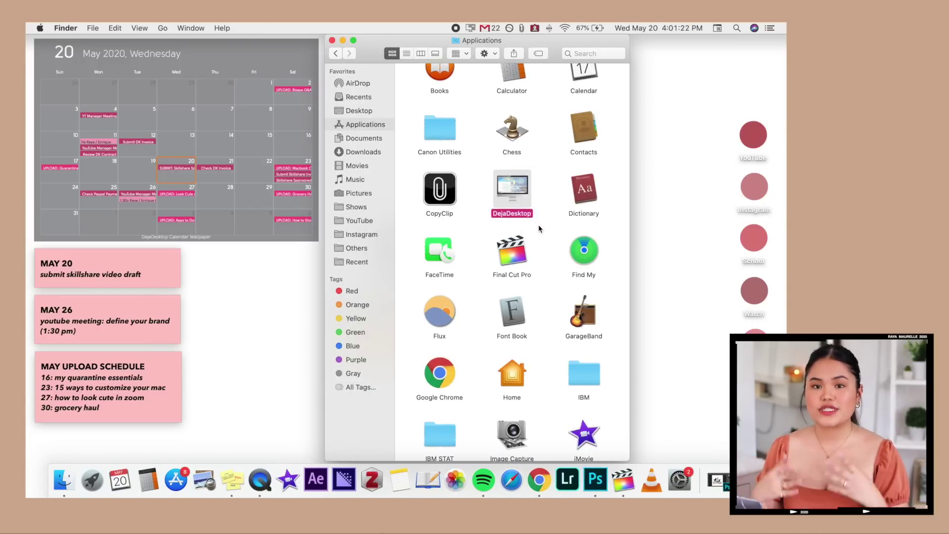
{"action": "key", "text": "super+o"}
{"action": "left_click", "coordinate": [470, 27]}
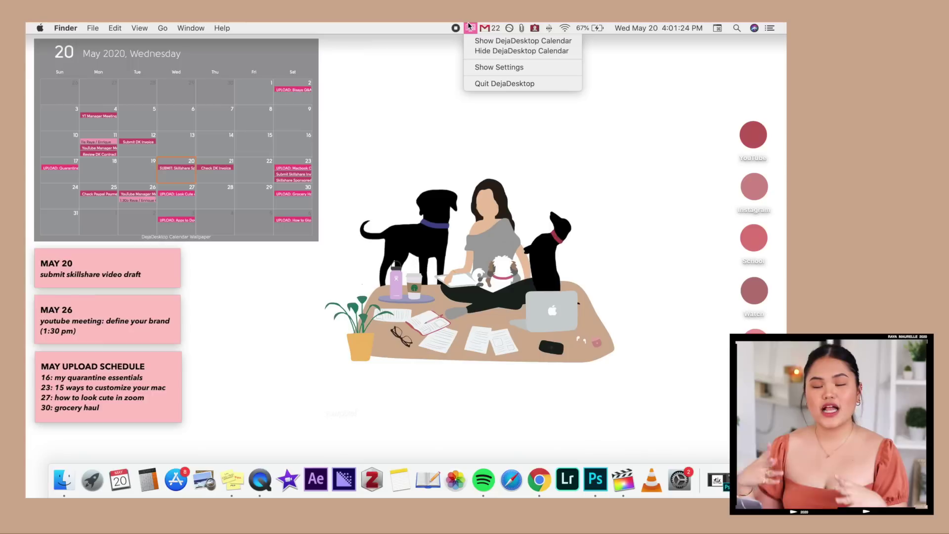
{"action": "left_click", "coordinate": [485, 67]}
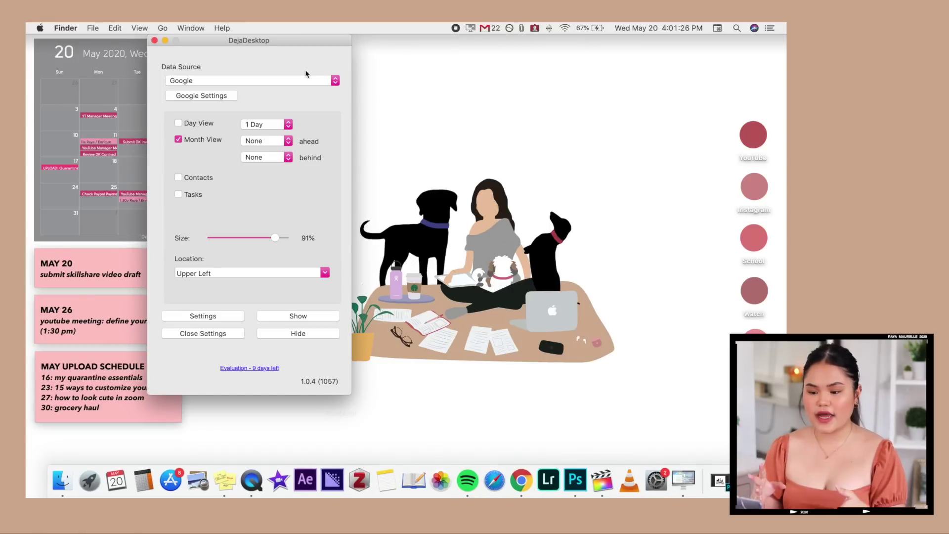
{"action": "left_click", "coordinate": [299, 81]}
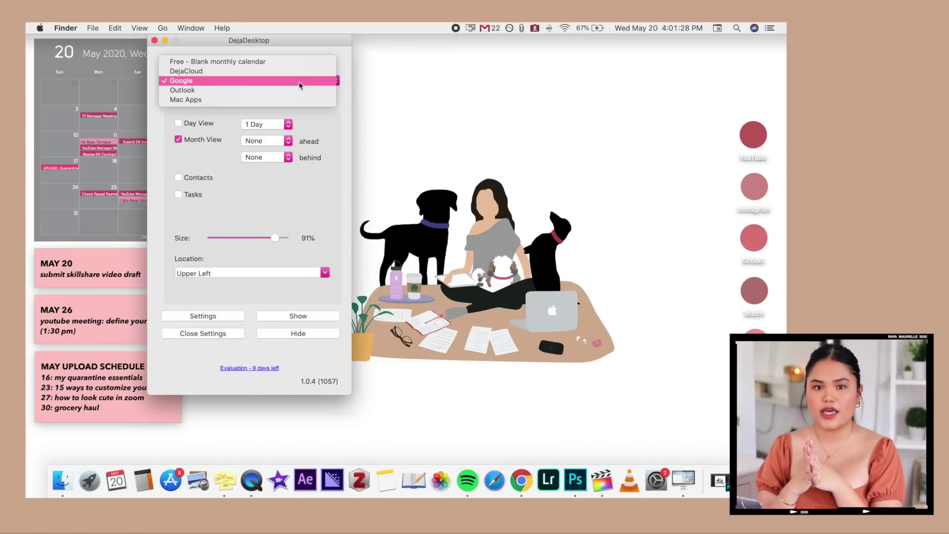
{"action": "left_click", "coordinate": [299, 85]}
{"action": "left_click_drag", "start_coordinate": [298, 37], "coordinate": [470, 38]}
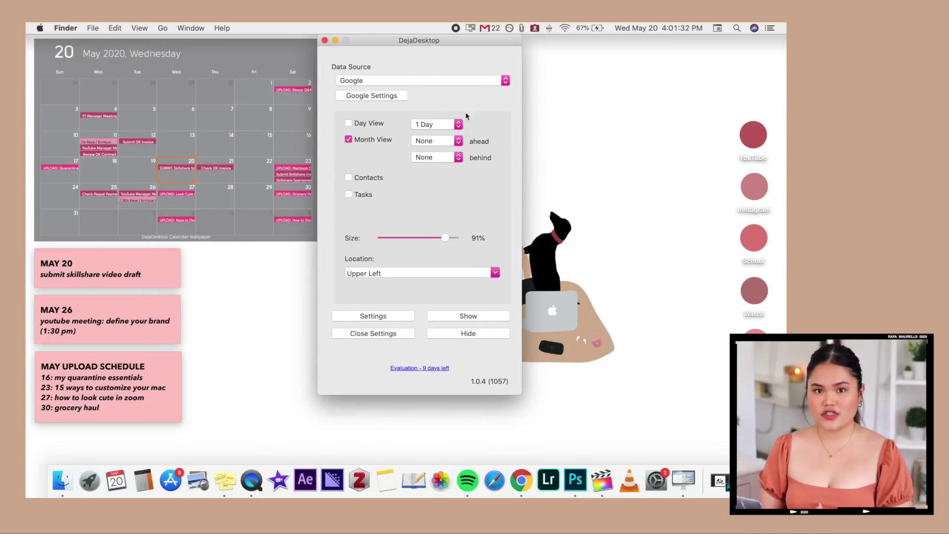
{"action": "left_click", "coordinate": [325, 40]}
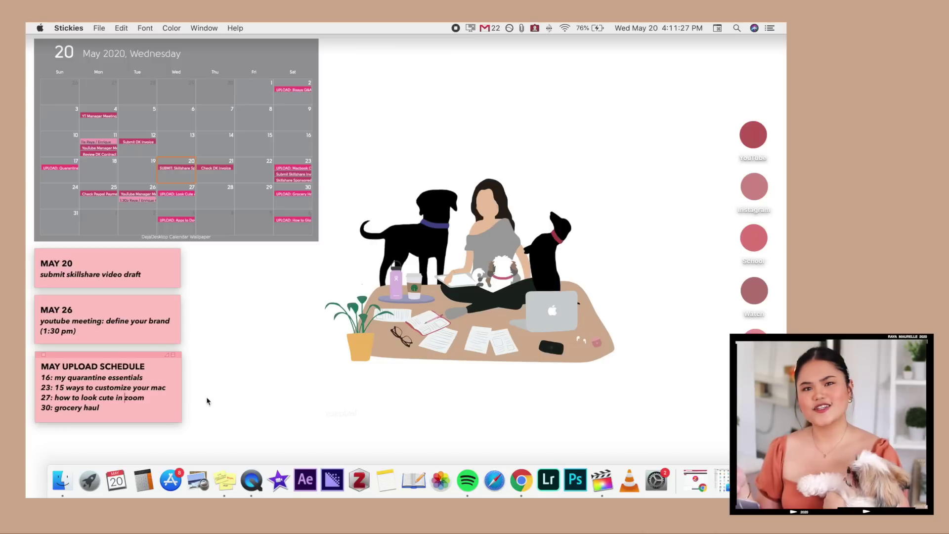
{"action": "key", "text": "super+n"}
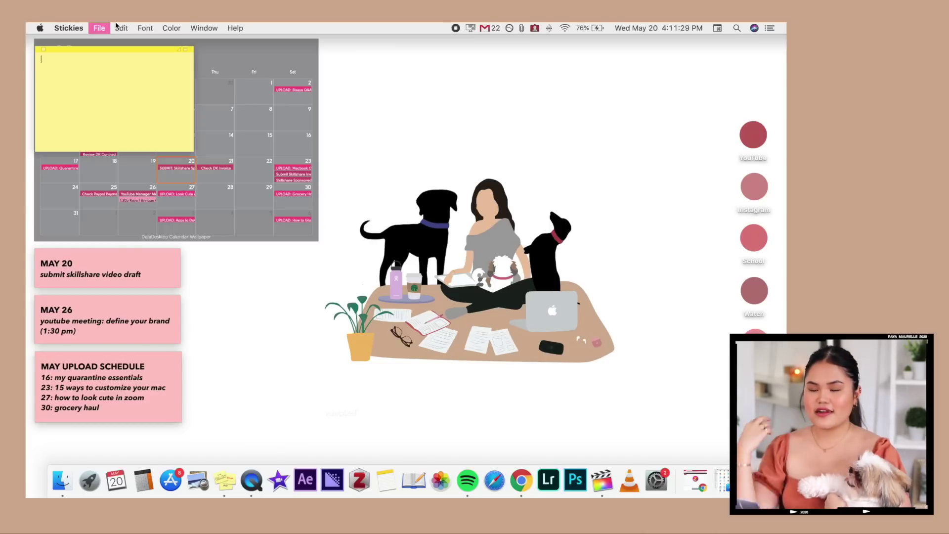
{"action": "left_click_drag", "start_coordinate": [114, 54], "coordinate": [300, 287]}
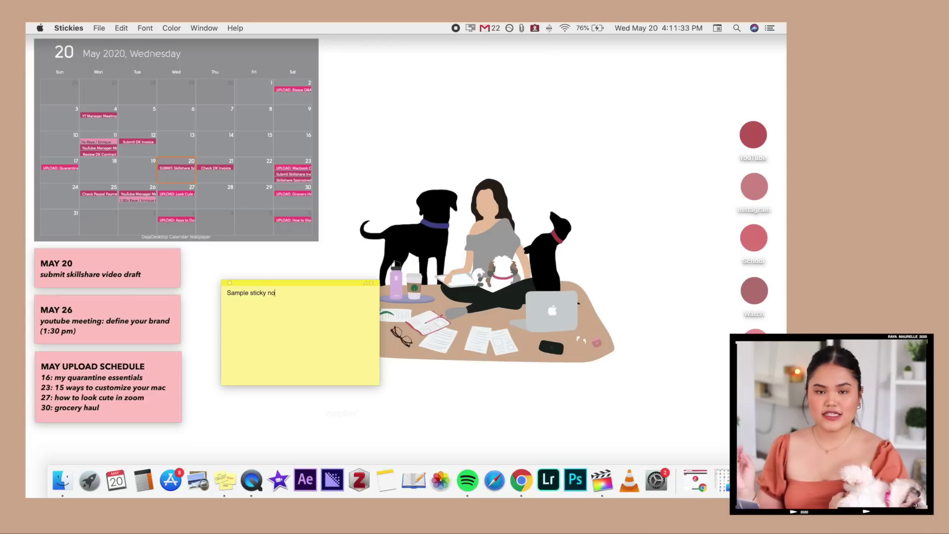
{"action": "left_click_drag", "start_coordinate": [379, 383], "coordinate": [299, 345]}
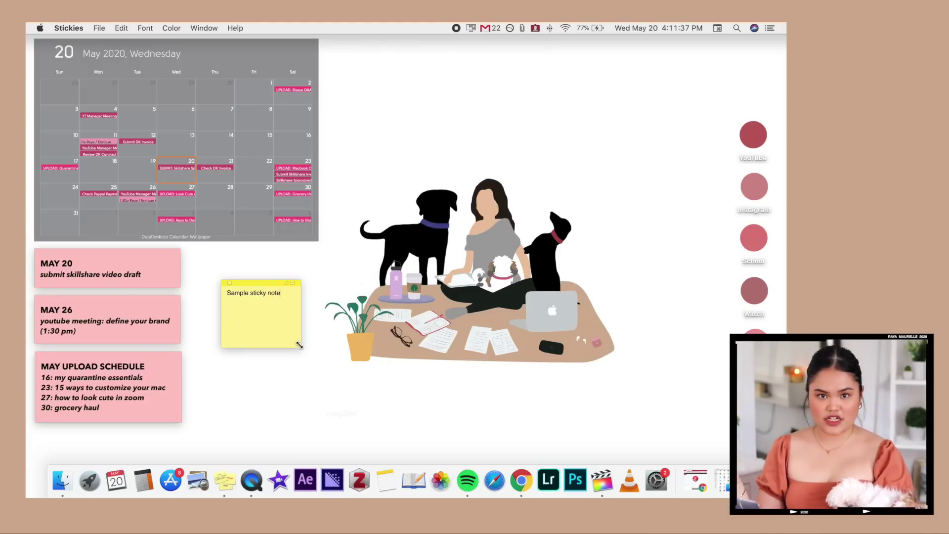
{"action": "key", "text": "super+w"}
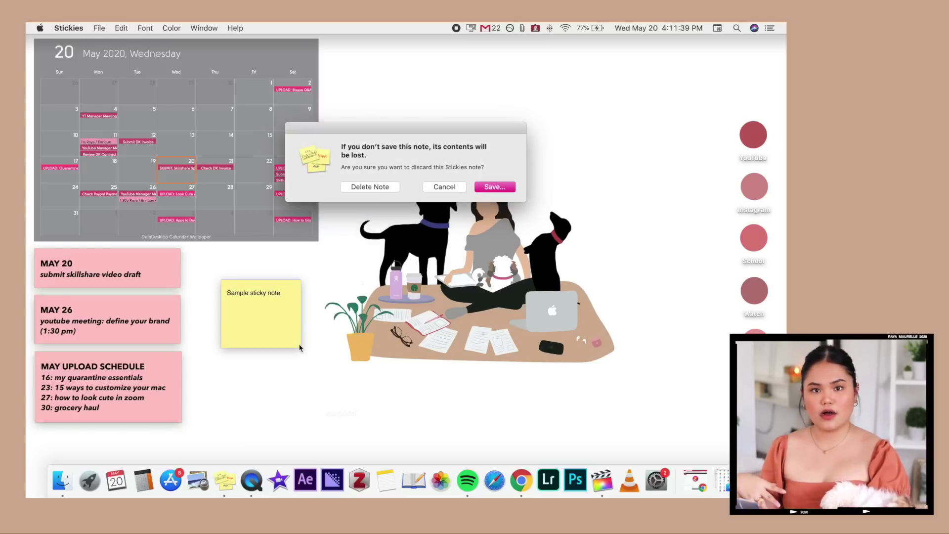
{"action": "left_click", "coordinate": [394, 184]}
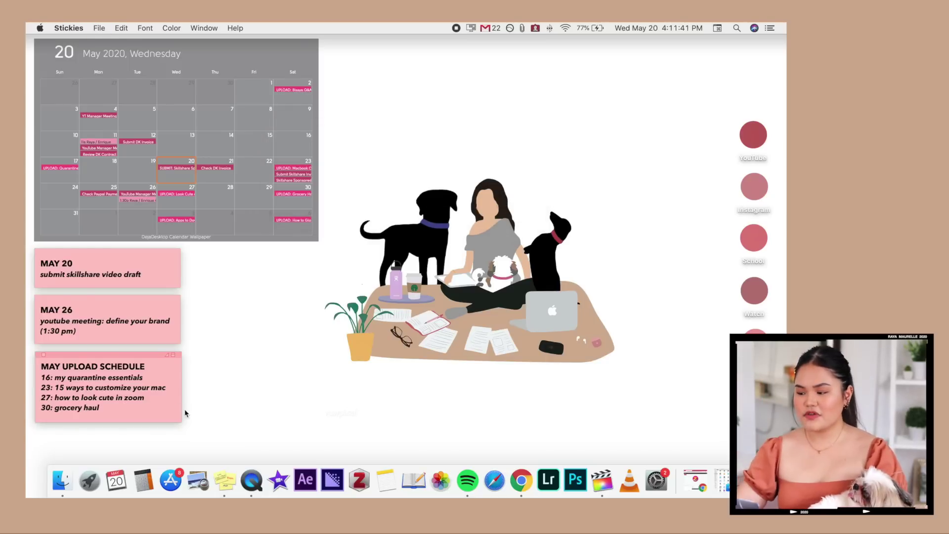
{"action": "left_click", "coordinate": [202, 413]}
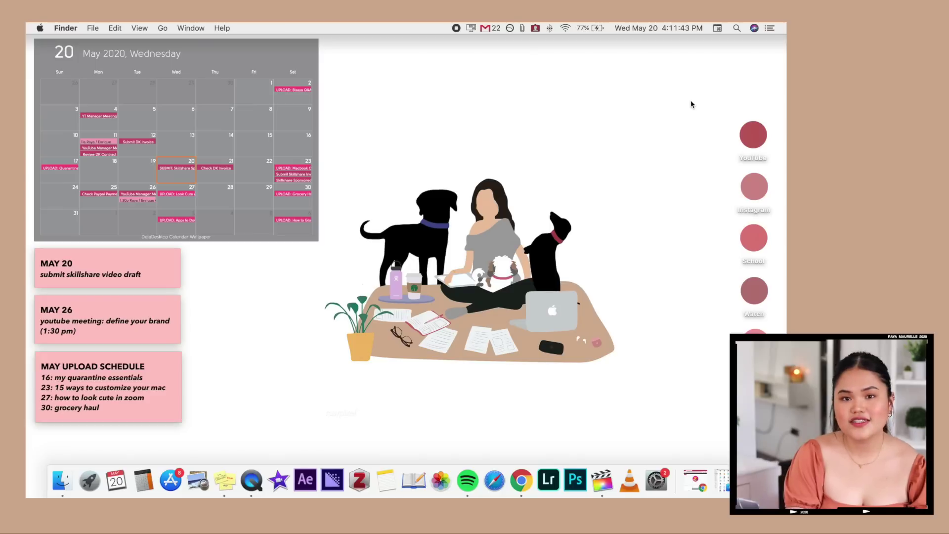
- Create a new untitled folder on the desktop and open its Get Info window
{"action": "left_click_drag", "start_coordinate": [692, 103], "coordinate": [791, 356]}
{"action": "left_click", "coordinate": [673, 83]}
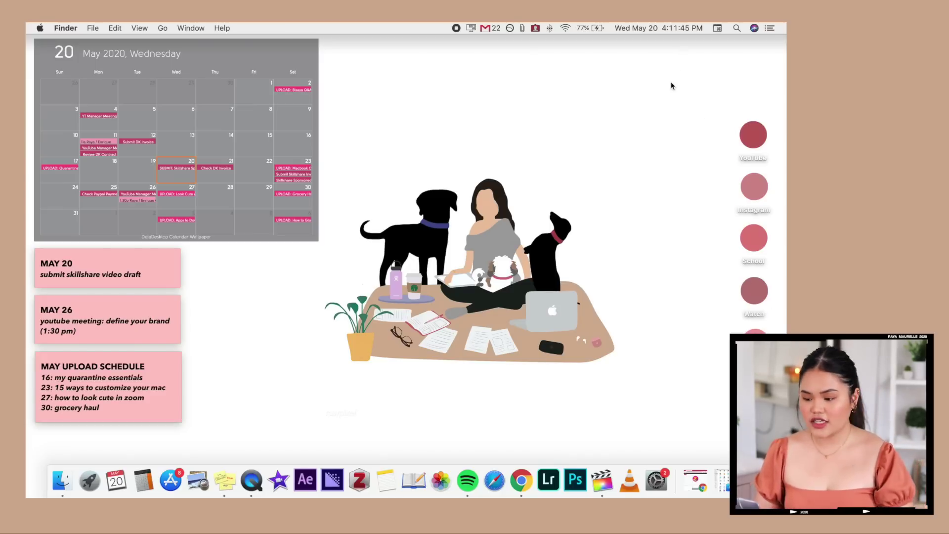
{"action": "right_click", "coordinate": [675, 79]}
{"action": "left_click", "coordinate": [655, 84]}
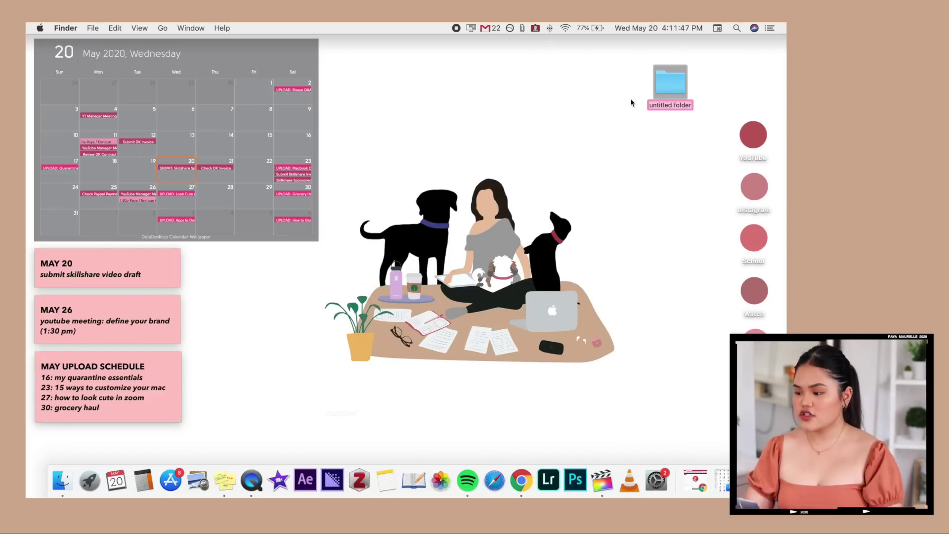
{"action": "right_click", "coordinate": [677, 86]}
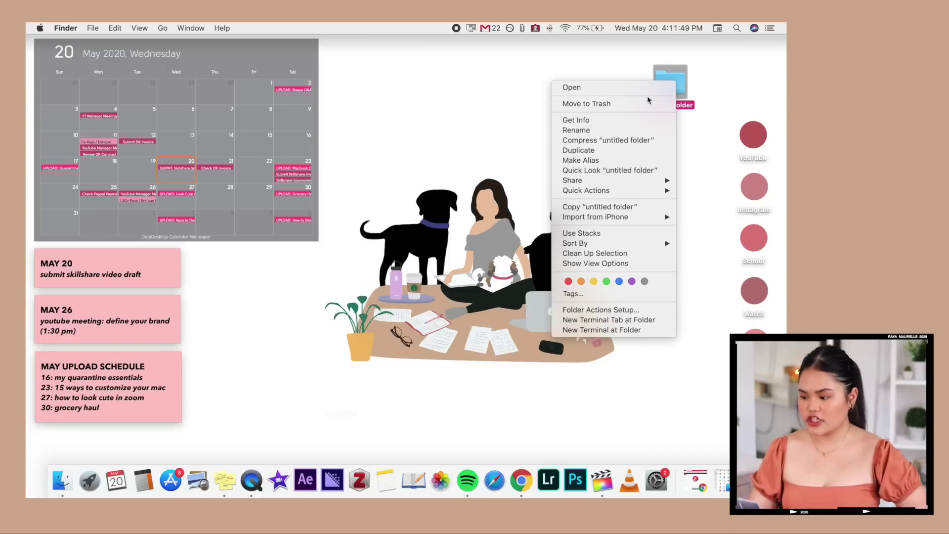
{"action": "left_click", "coordinate": [641, 120]}
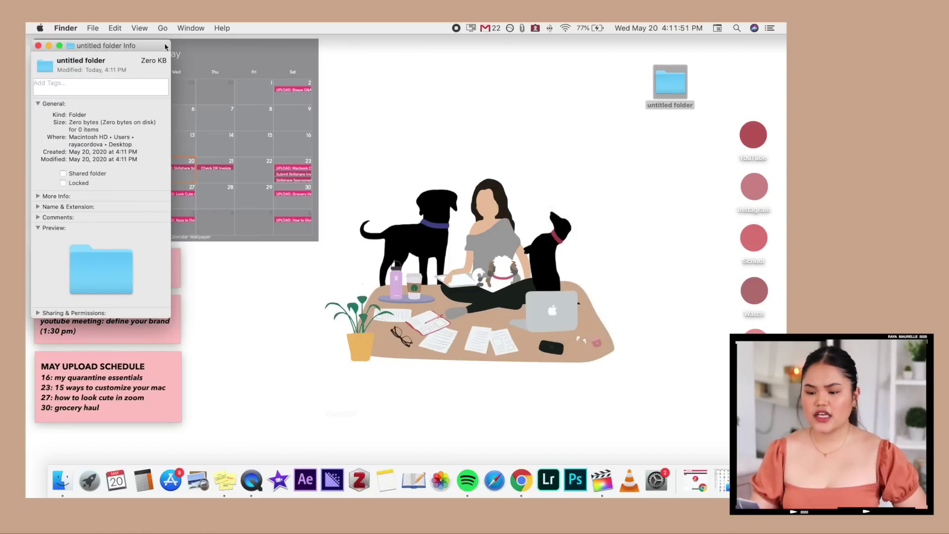
{"action": "left_click_drag", "start_coordinate": [165, 47], "coordinate": [462, 65]}
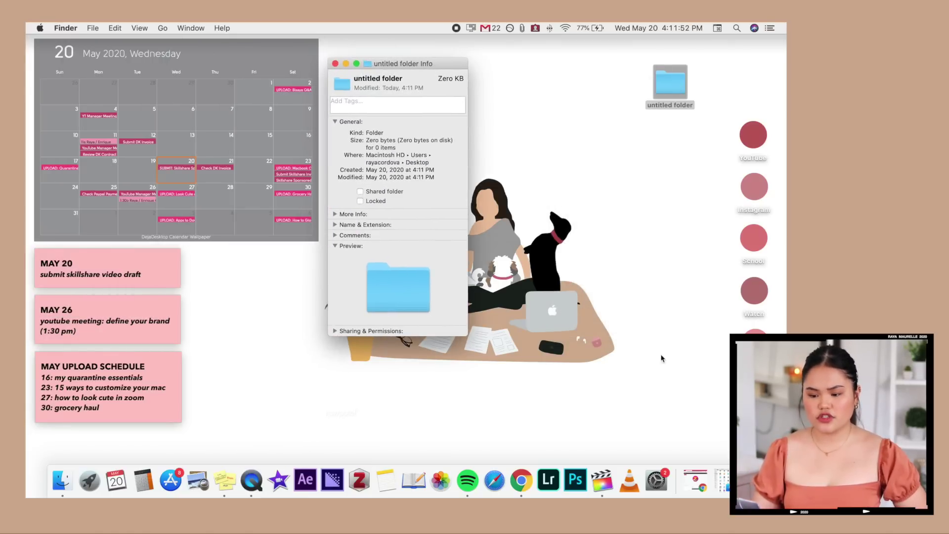
- Copy the heart image from Chrome and paste it as the folder's icon
{"action": "left_click", "coordinate": [695, 473]}
{"action": "right_click", "coordinate": [540, 221]}
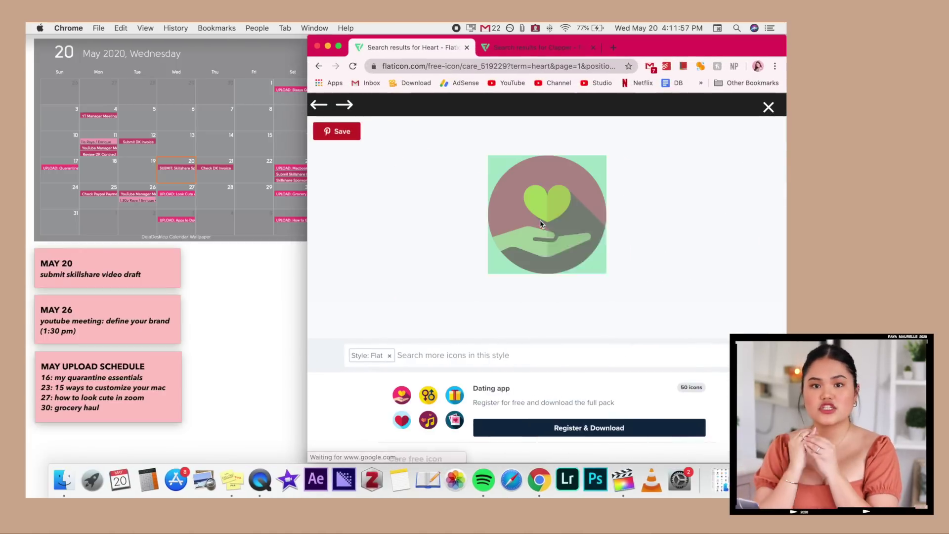
{"action": "left_click", "coordinate": [564, 243]}
{"action": "left_click", "coordinate": [327, 48]}
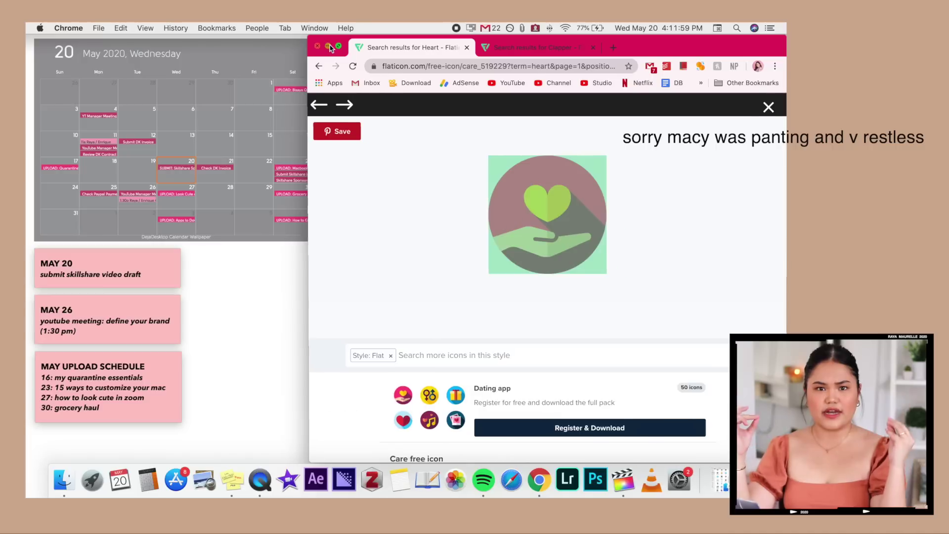
{"action": "left_click", "coordinate": [347, 87]}
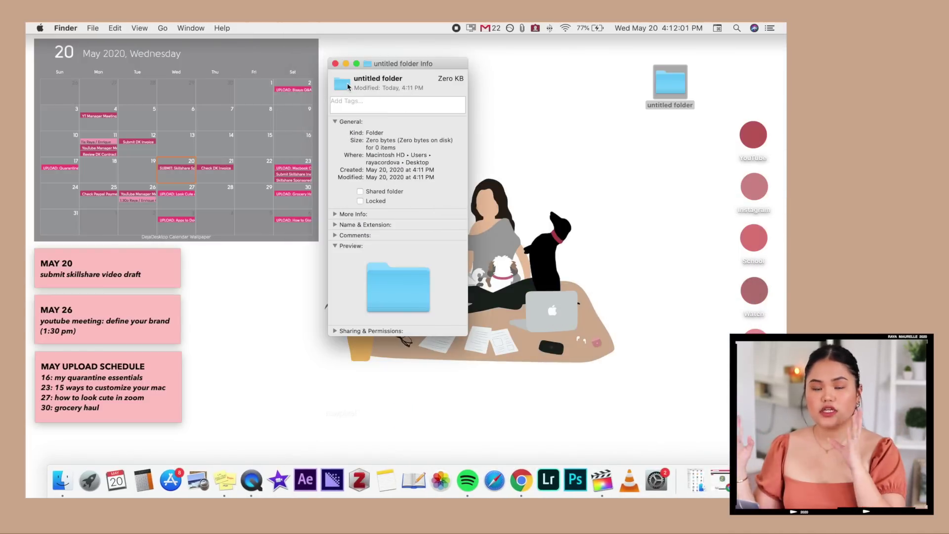
{"action": "key", "text": "super+v"}
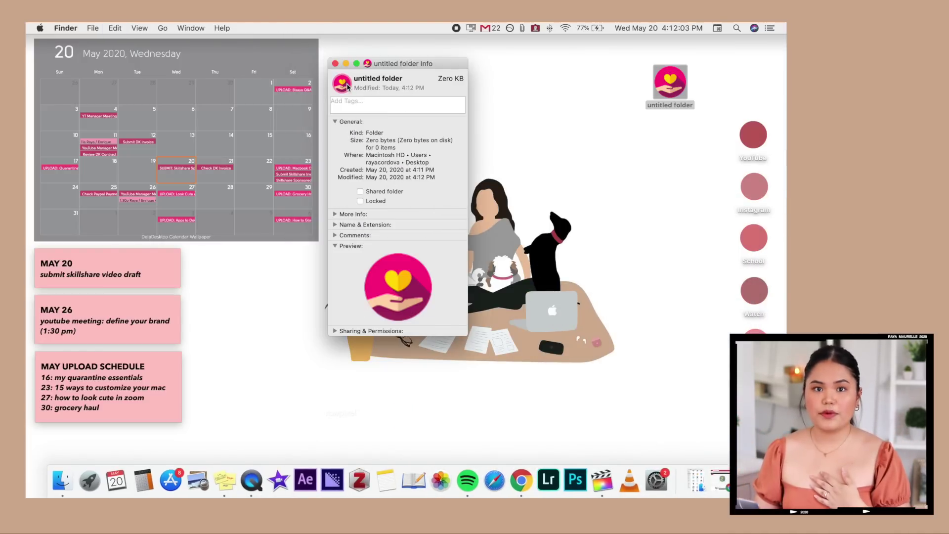
{"action": "left_click", "coordinate": [336, 63]}
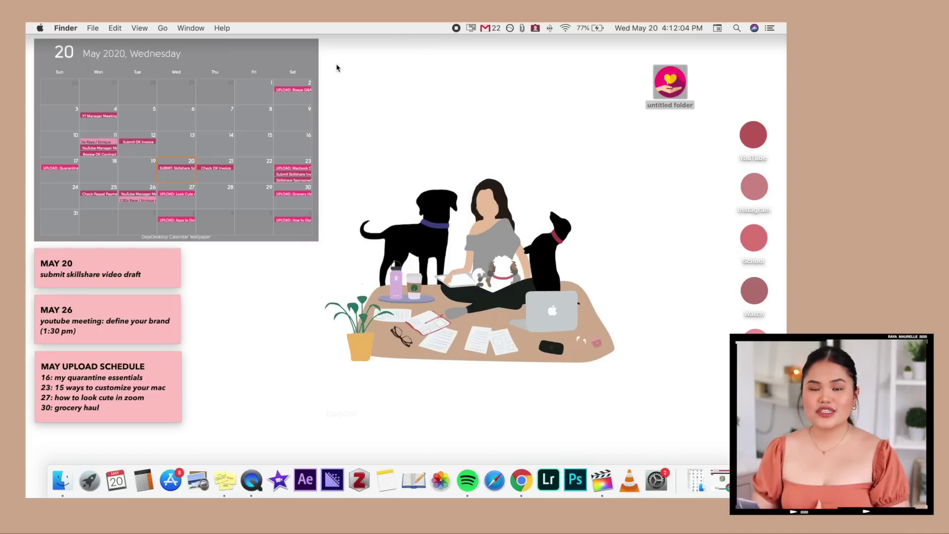
- Move the test folder aside and trash it with Cmd+Delete
{"action": "left_click", "coordinate": [665, 158]}
{"action": "left_click_drag", "start_coordinate": [669, 82], "coordinate": [751, 83]}
{"action": "left_click", "coordinate": [715, 121]}
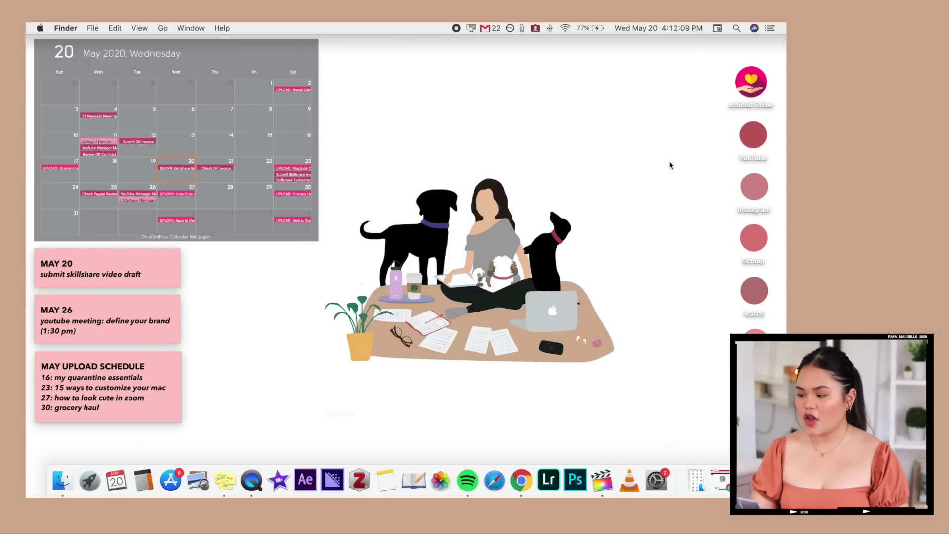
{"action": "left_click", "coordinate": [748, 80]}
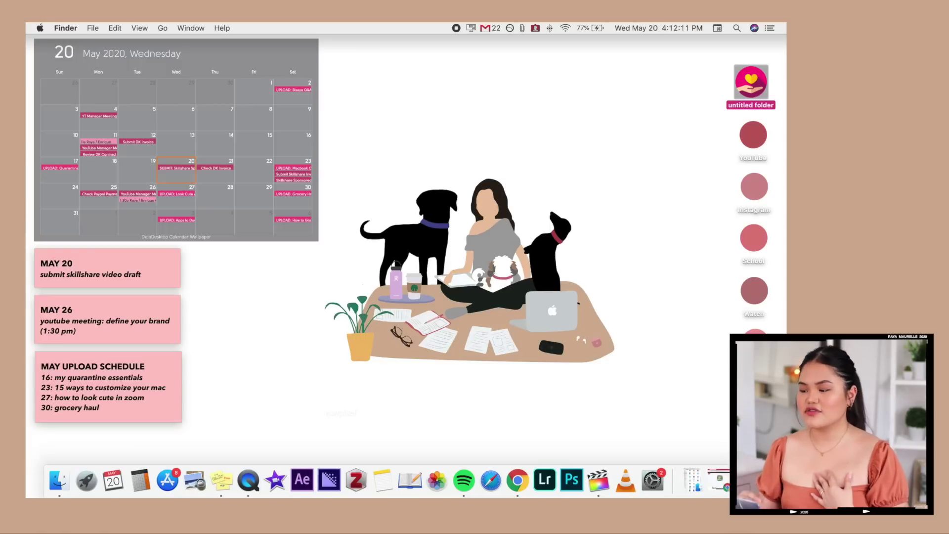
{"action": "key", "text": "super+BackSpace"}
{"action": "key", "text": "super+a"}
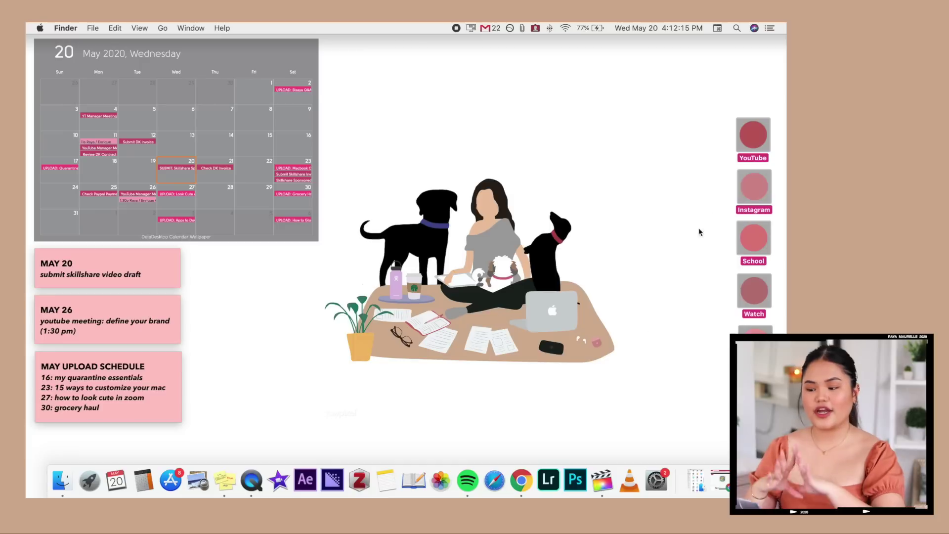
{"action": "left_click", "coordinate": [713, 187]}
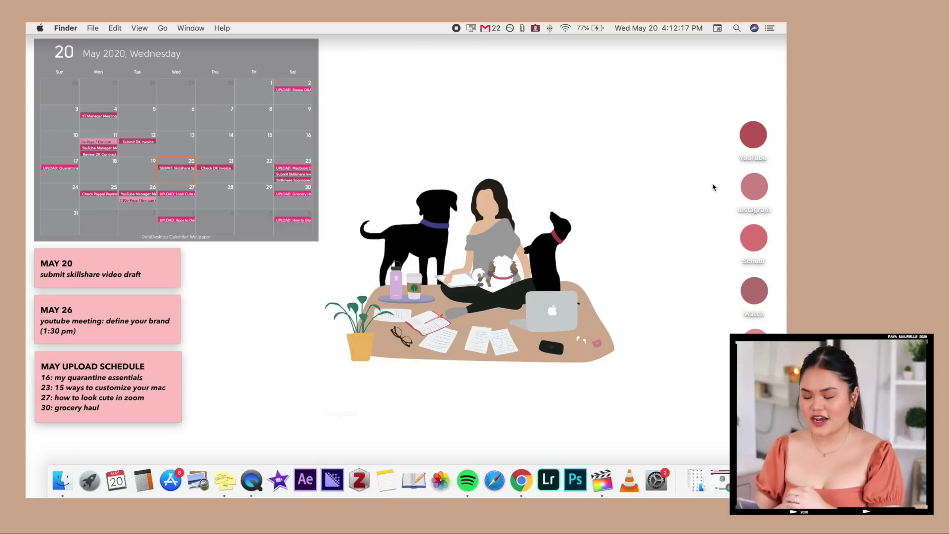
- Copy the clapperboard image from the flaticon Clapper search results
{"action": "left_click", "coordinate": [691, 490]}
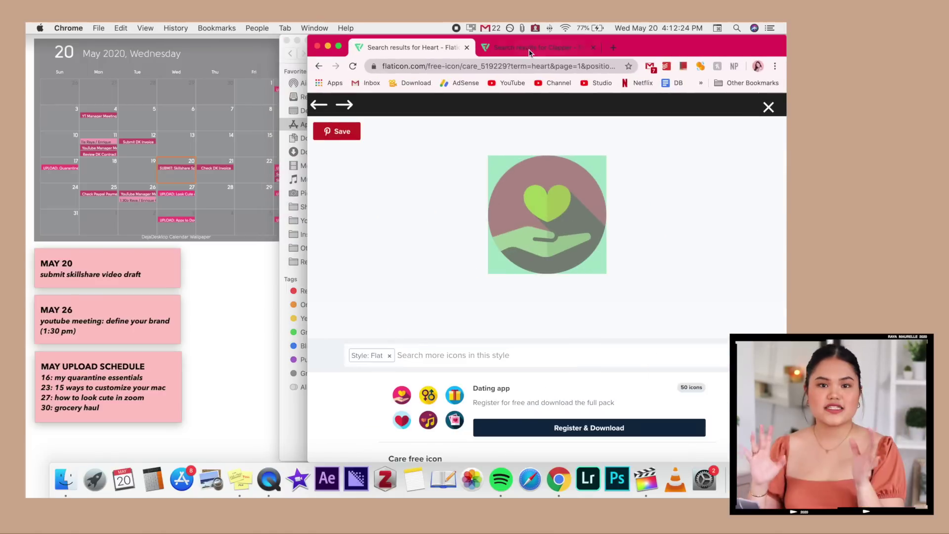
{"action": "left_click", "coordinate": [529, 48]}
{"action": "right_click", "coordinate": [550, 202]}
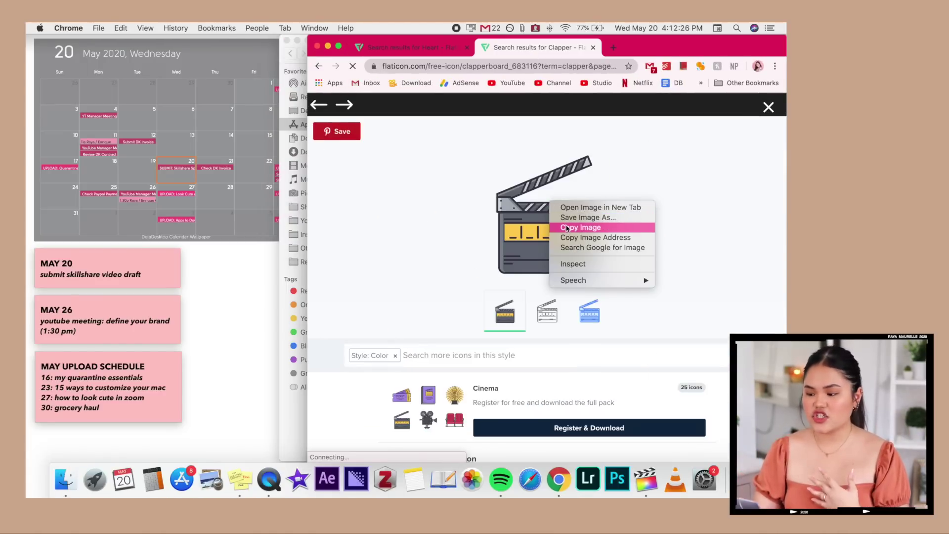
{"action": "left_click", "coordinate": [568, 224]}
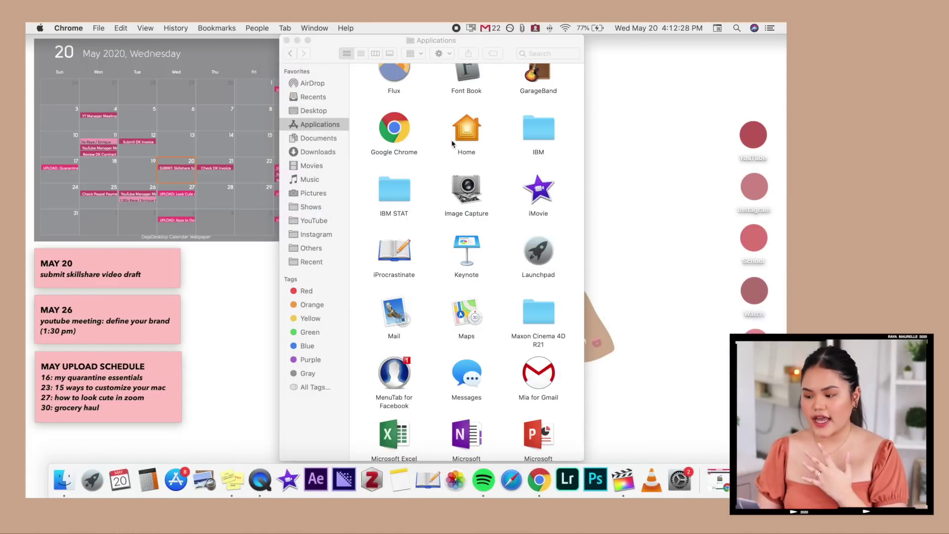
- Paste the clapperboard as Google Chrome's icon in its Get Info window
{"action": "right_click", "coordinate": [380, 124]}
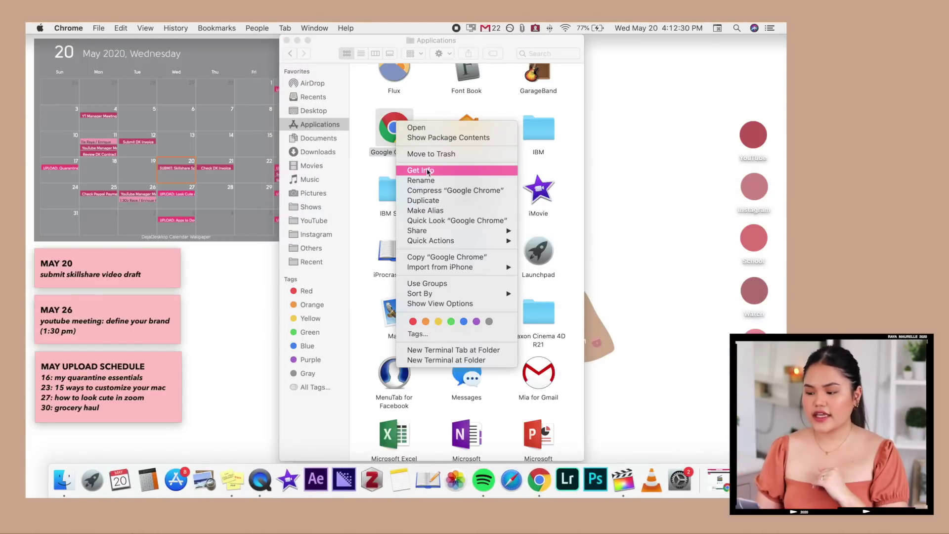
{"action": "left_click", "coordinate": [423, 171]}
{"action": "left_click", "coordinate": [45, 65]}
{"action": "key", "text": "super+v"}
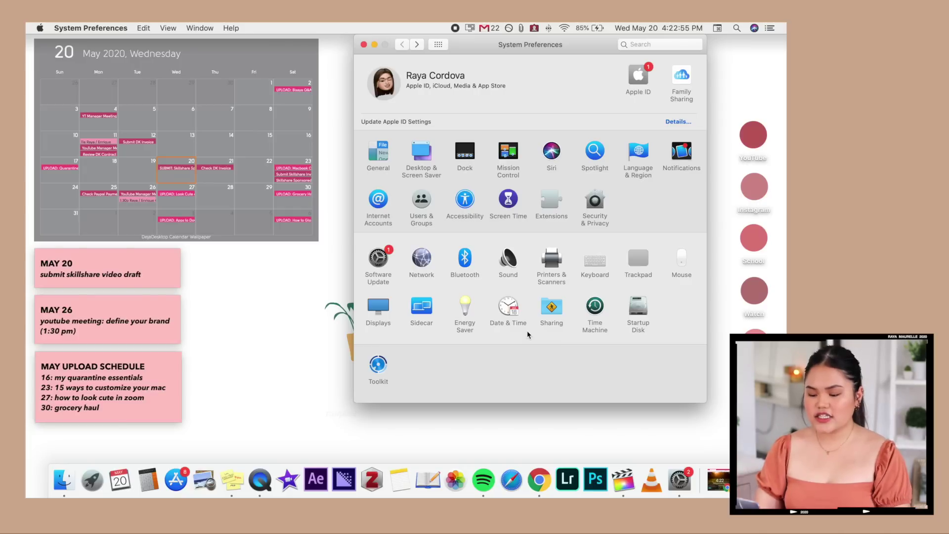
- Adjust the Dock's icon size and raise its magnification
{"action": "left_click", "coordinate": [465, 153]}
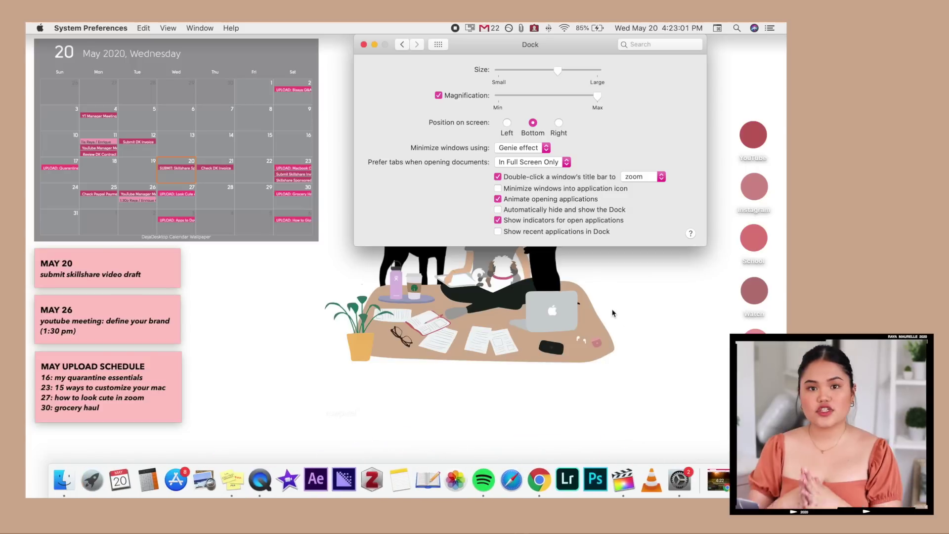
{"action": "left_click_drag", "start_coordinate": [559, 73], "coordinate": [574, 89]}
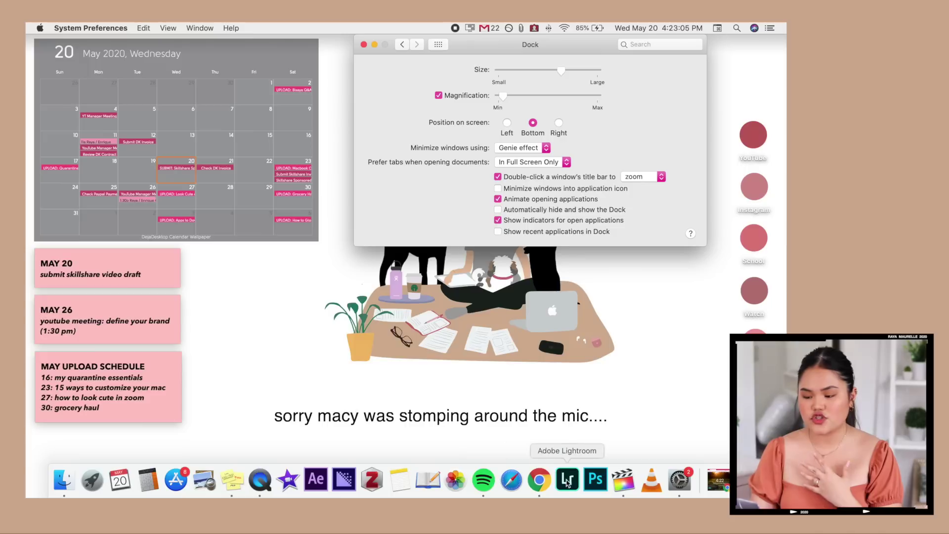
{"action": "left_click_drag", "start_coordinate": [505, 96], "coordinate": [587, 101]}
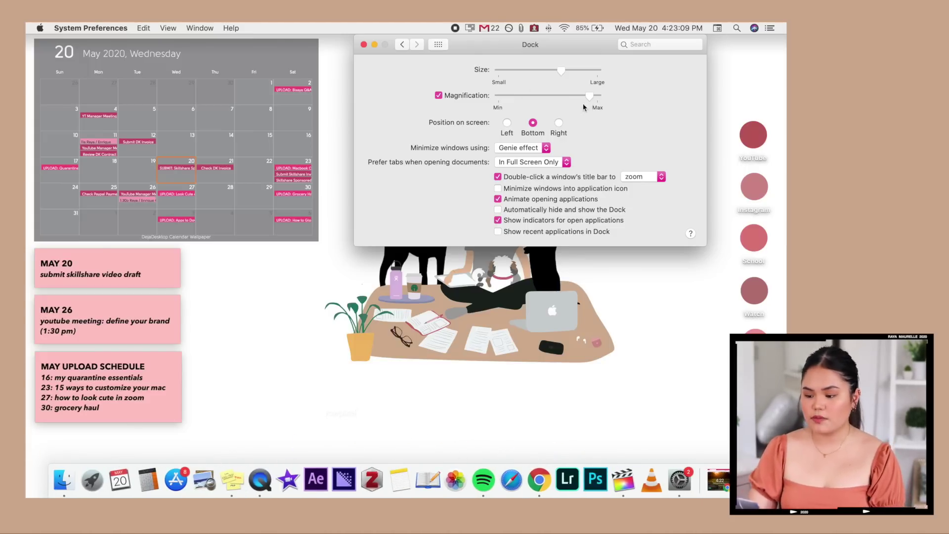
- Try left and right Dock positions, keep it bottom and always visible, then open General
{"action": "left_click", "coordinate": [508, 123]}
{"action": "left_click", "coordinate": [533, 123]}
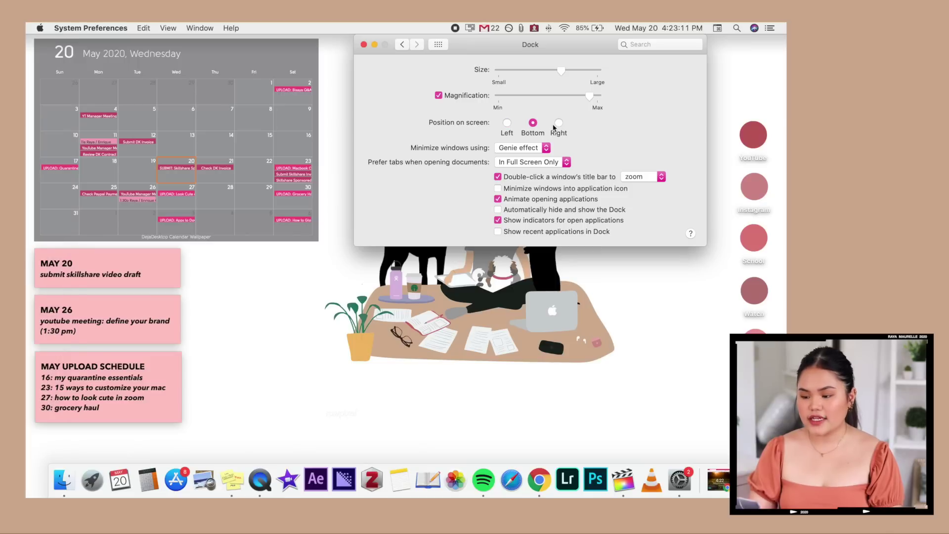
{"action": "left_click", "coordinate": [559, 123]}
{"action": "left_click", "coordinate": [533, 124]}
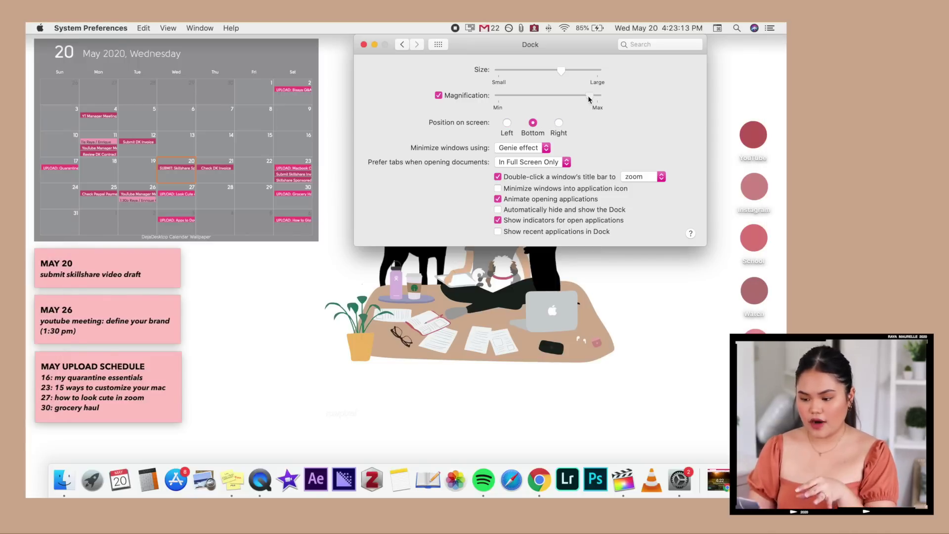
{"action": "left_click", "coordinate": [498, 210]}
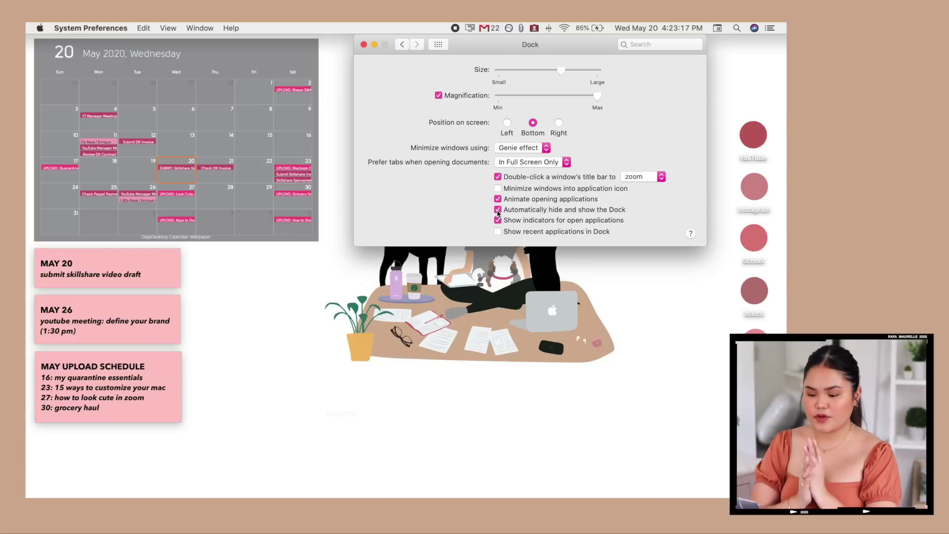
{"action": "left_click", "coordinate": [498, 210]}
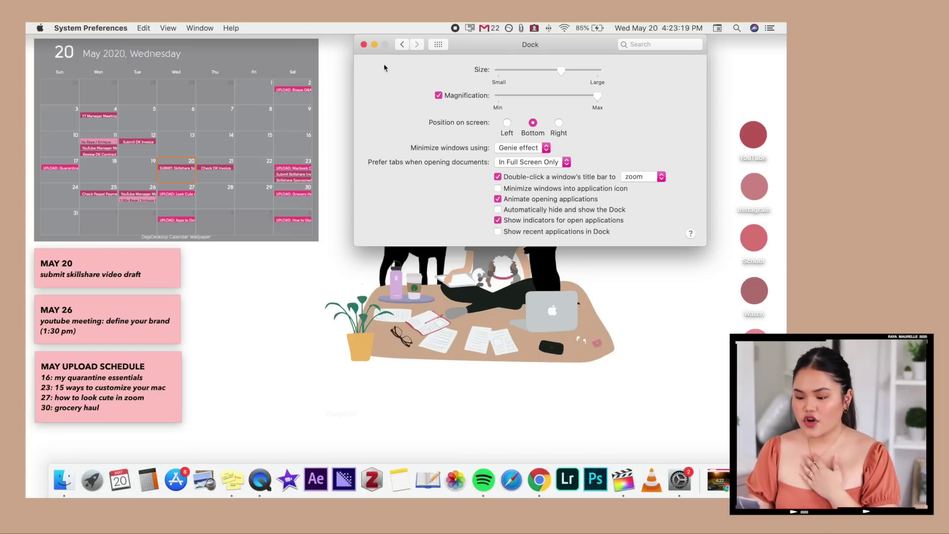
{"action": "left_click", "coordinate": [404, 45]}
{"action": "left_click", "coordinate": [381, 158]}
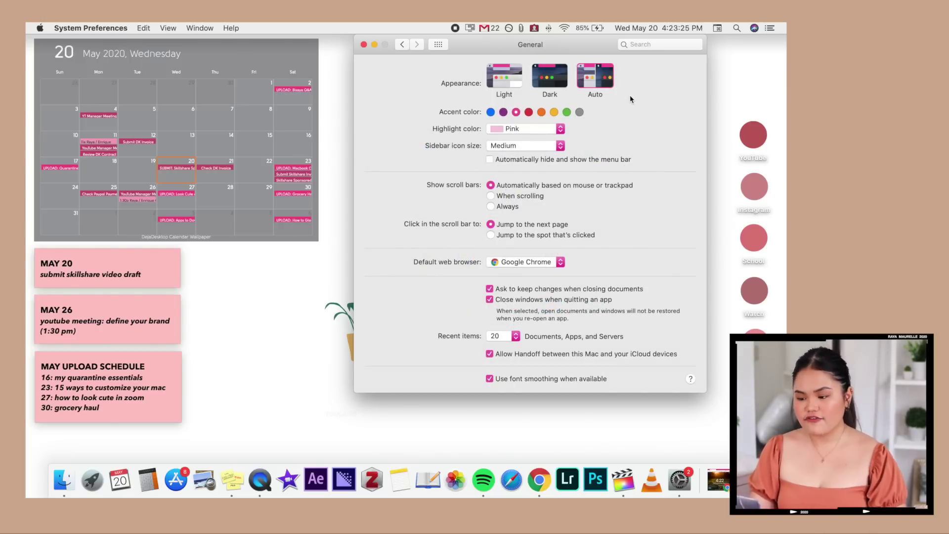
{"action": "left_click", "coordinate": [545, 80]}
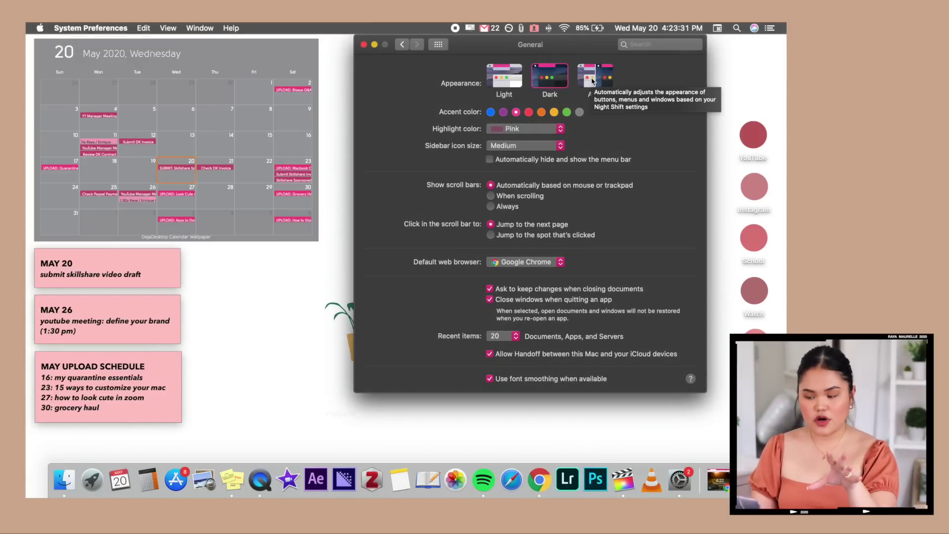
{"action": "left_click", "coordinate": [593, 81]}
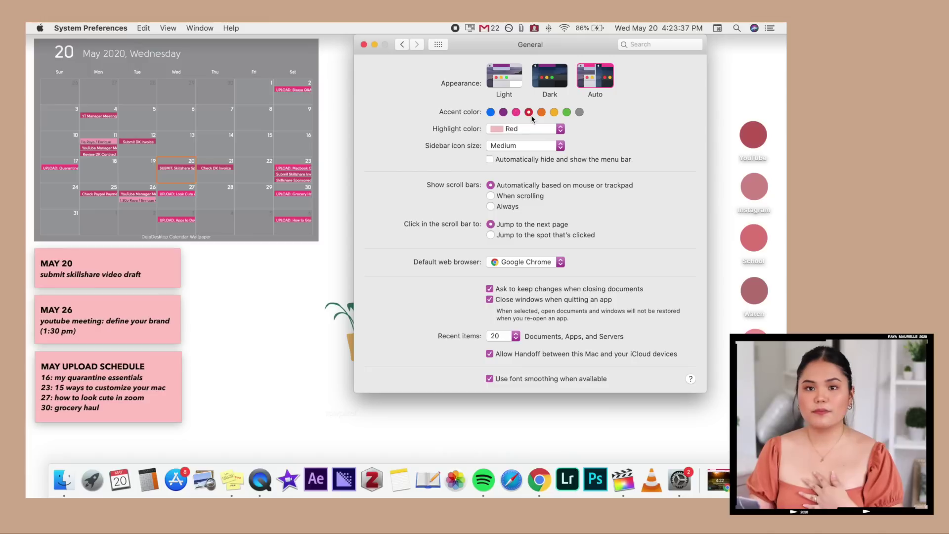
{"action": "left_click", "coordinate": [541, 112]}
{"action": "left_click", "coordinate": [554, 112]}
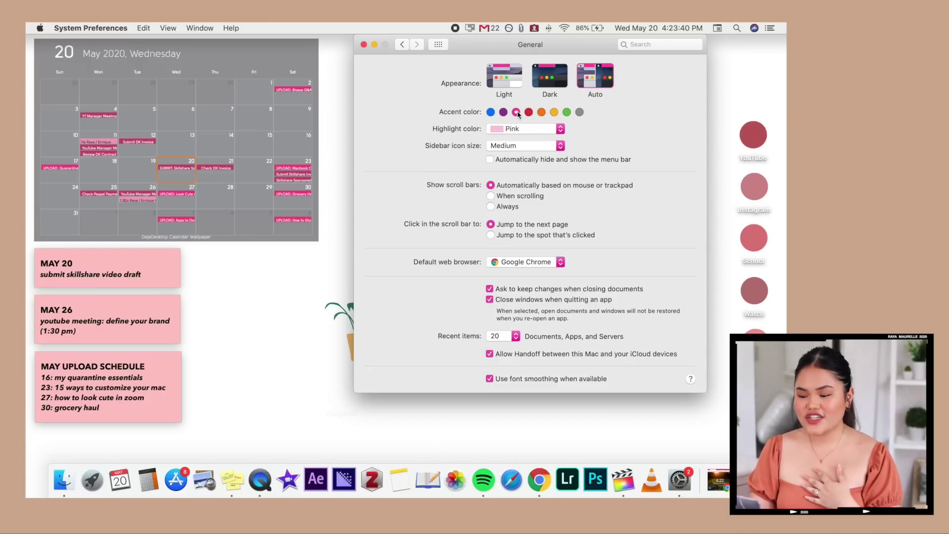
{"action": "left_click", "coordinate": [524, 128]}
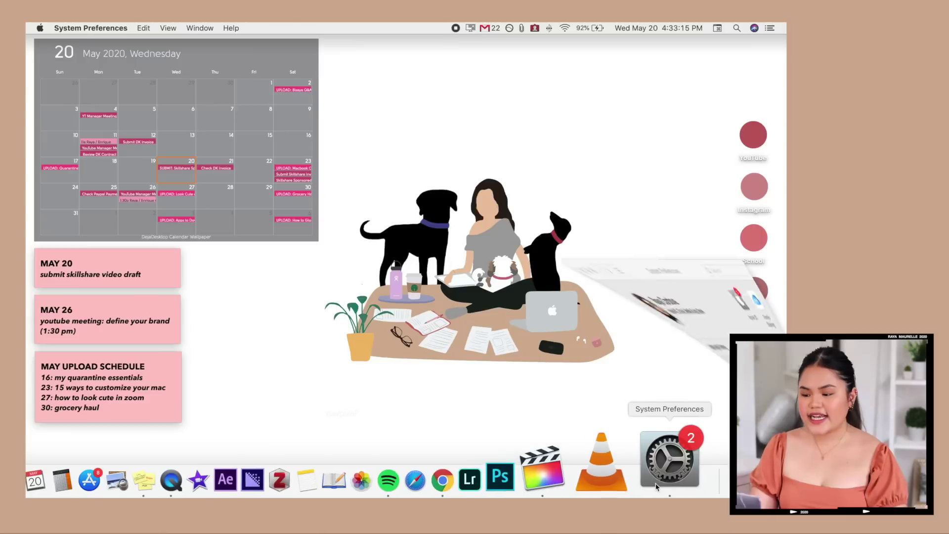
- Open Desktop & Screen Saver settings, then download Fliqlo for Mac from fliqlo.com
{"action": "left_click", "coordinate": [707, 480]}
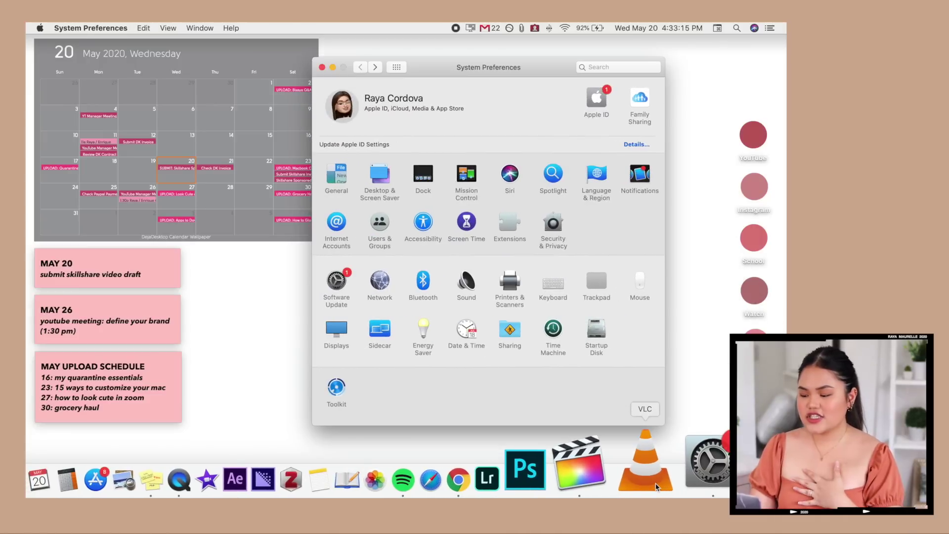
{"action": "left_click", "coordinate": [380, 176]}
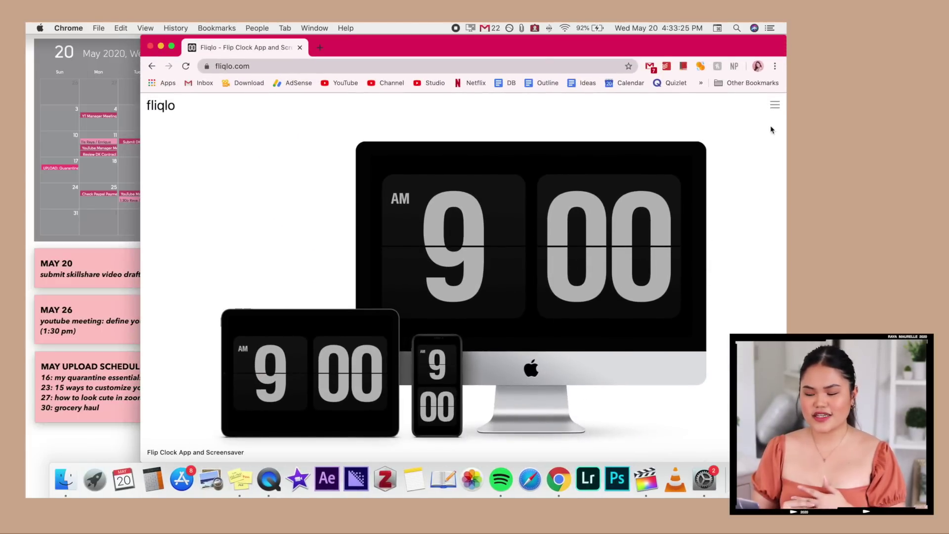
{"action": "left_click", "coordinate": [775, 105]}
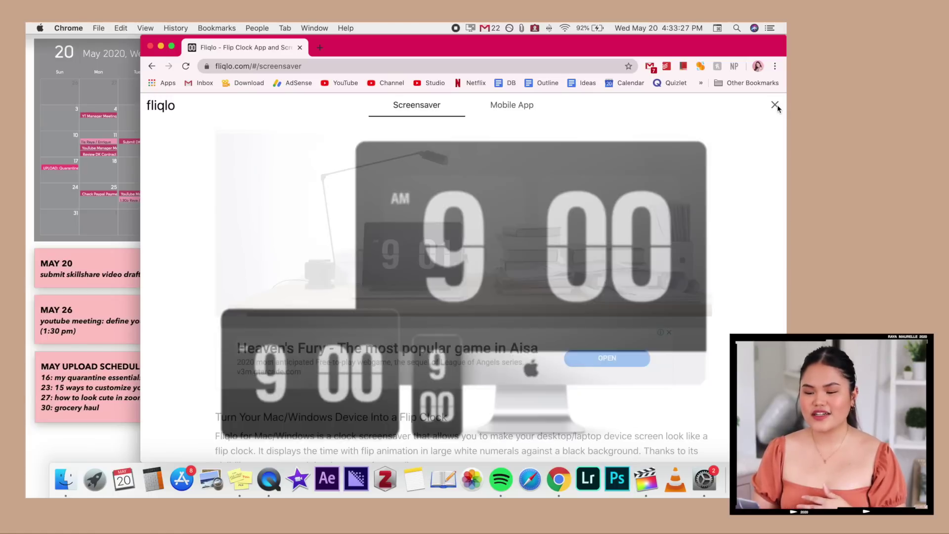
{"action": "scroll", "coordinate": [755, 217], "scroll_direction": "down", "scroll_amount": 10}
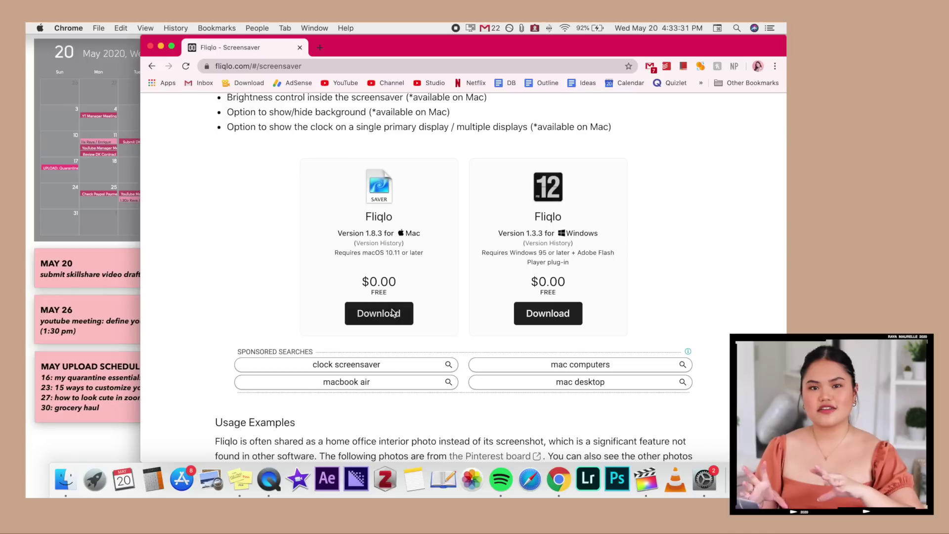
{"action": "left_click", "coordinate": [393, 315]}
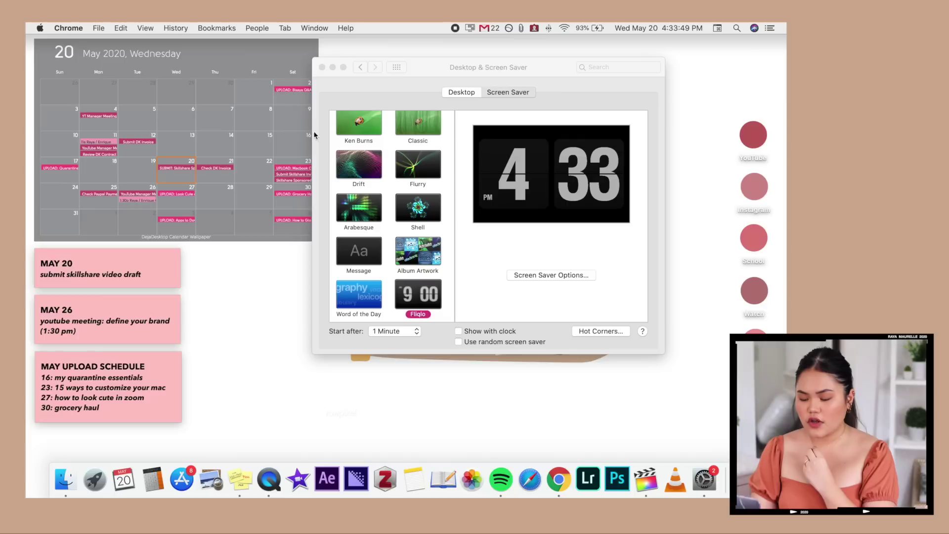
- Pick a Start after delay for the Fliqlo screen saver in Desktop & Screen Saver
{"action": "scroll", "coordinate": [376, 162], "scroll_direction": "up", "scroll_amount": 5}
{"action": "scroll", "coordinate": [375, 161], "scroll_direction": "down", "scroll_amount": 5}
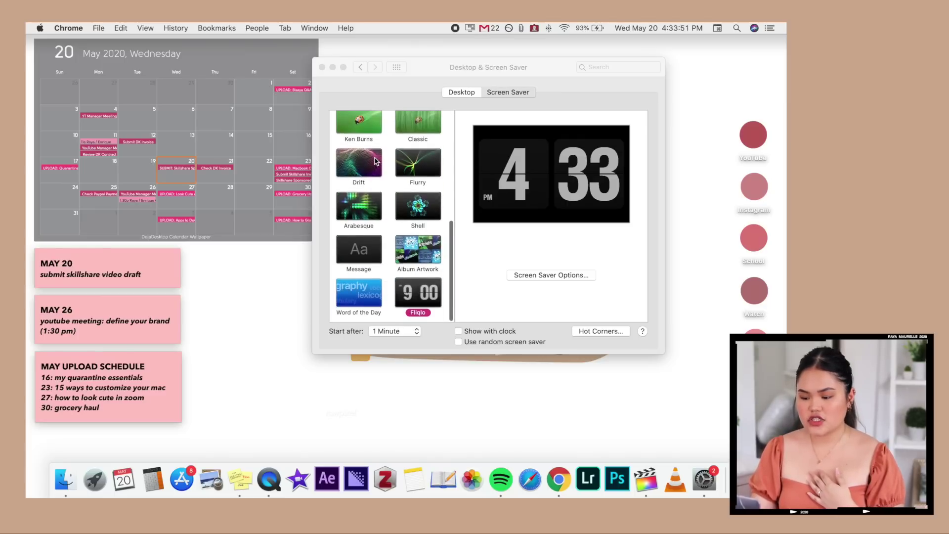
{"action": "left_click", "coordinate": [394, 331]}
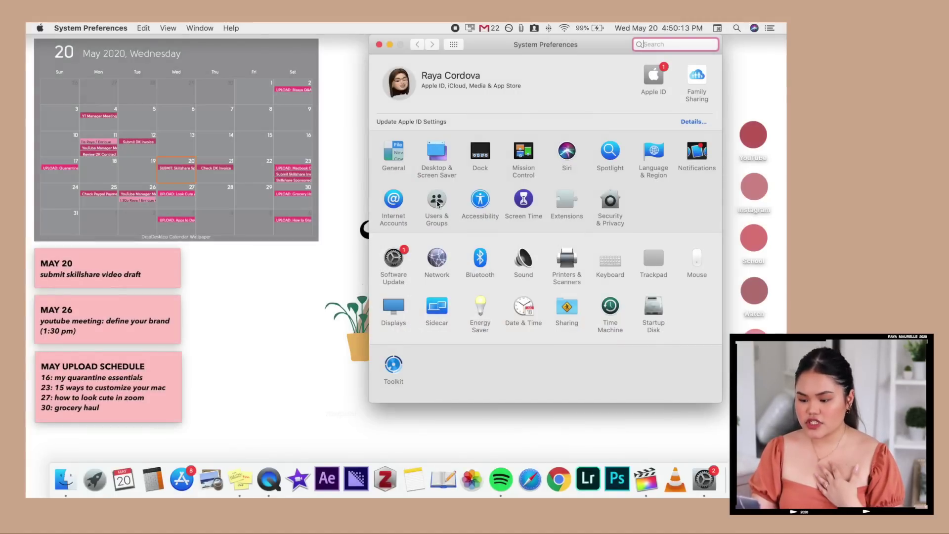
- Replace the account picture with the second illustrated portrait from Photos and save it
{"action": "left_click", "coordinate": [437, 203]}
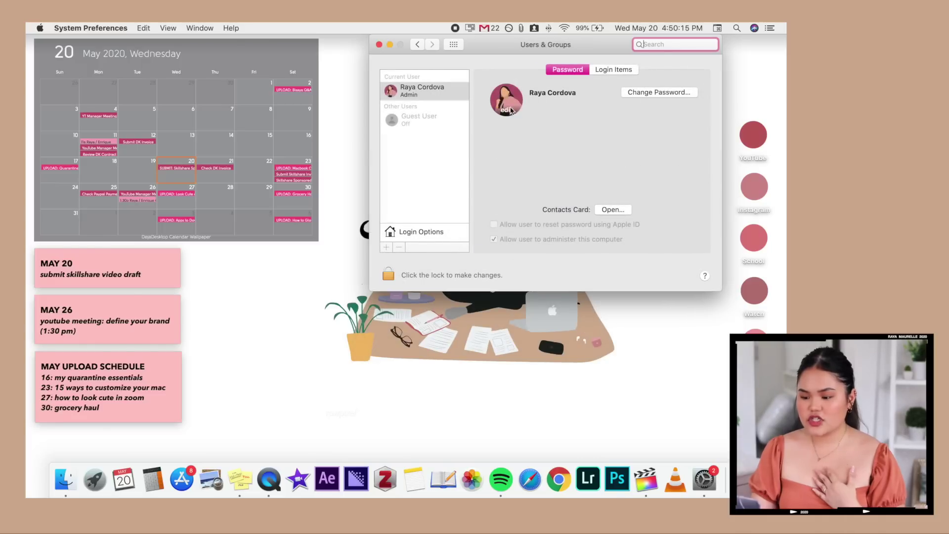
{"action": "left_click", "coordinate": [507, 111]}
{"action": "left_click", "coordinate": [447, 98]}
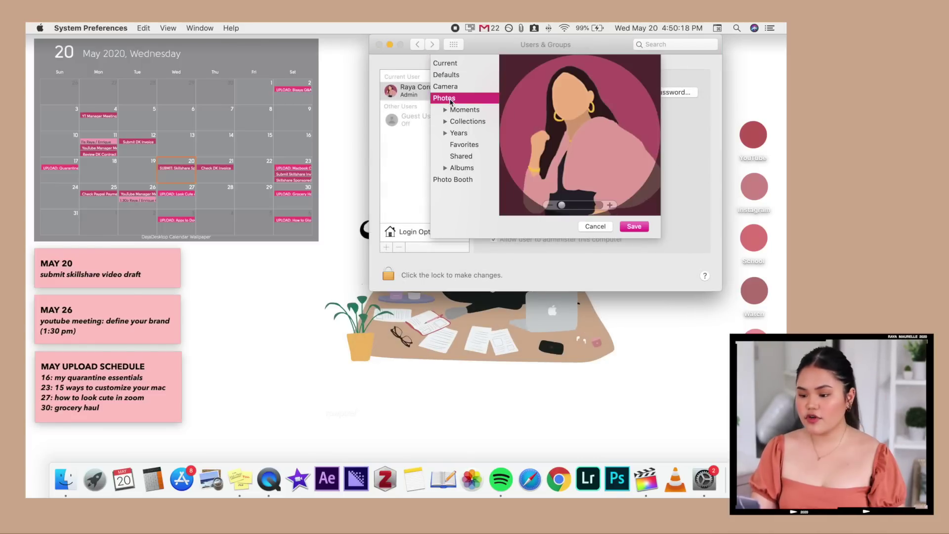
{"action": "left_click", "coordinate": [555, 82]}
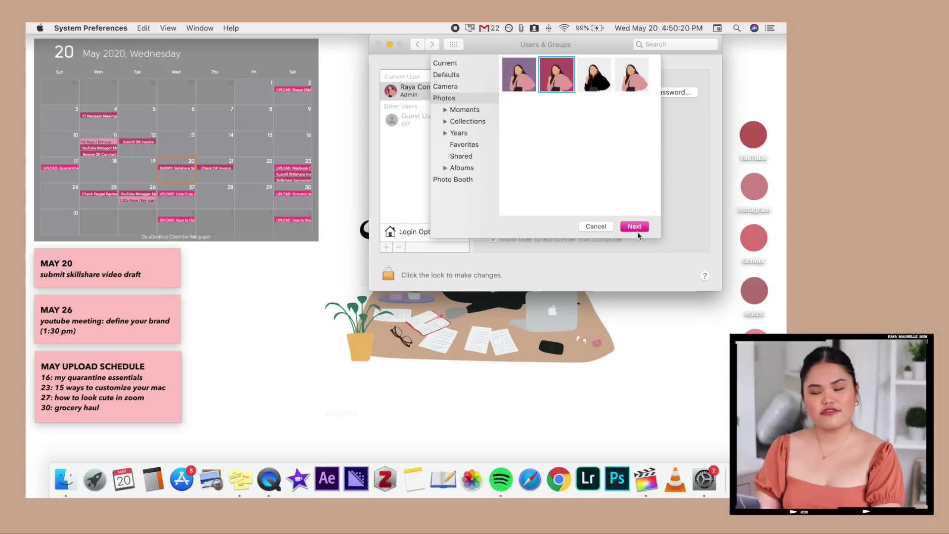
{"action": "left_click", "coordinate": [635, 227]}
{"action": "left_click", "coordinate": [636, 226]}
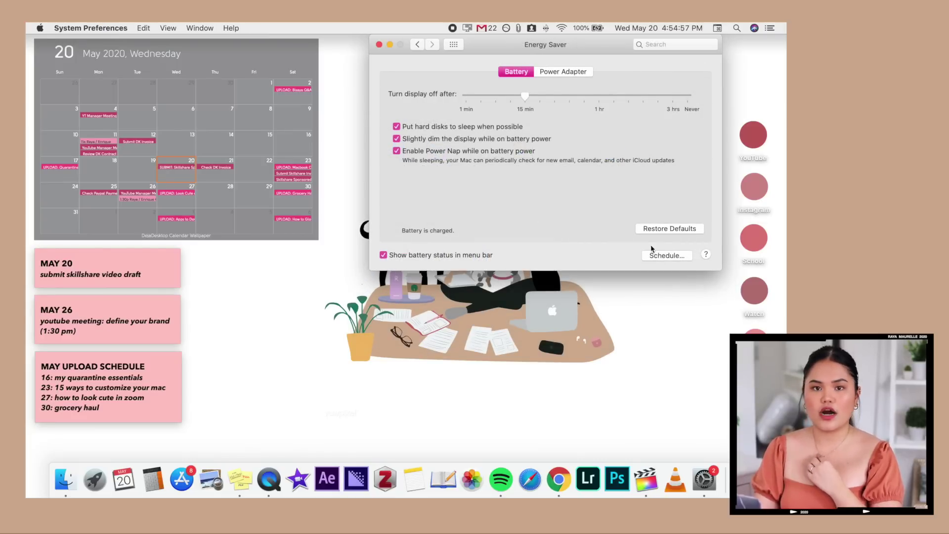
- Schedule Shut Down for Every Day at 11:30 PM in Energy Saver
{"action": "left_click", "coordinate": [658, 255]}
{"action": "left_click", "coordinate": [478, 90]}
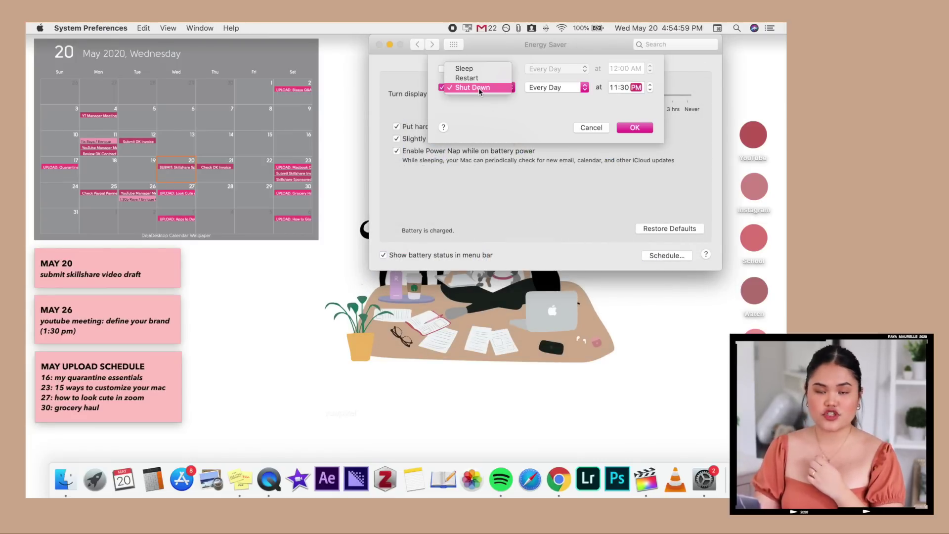
{"action": "left_click", "coordinate": [480, 87]}
{"action": "left_click", "coordinate": [555, 91]}
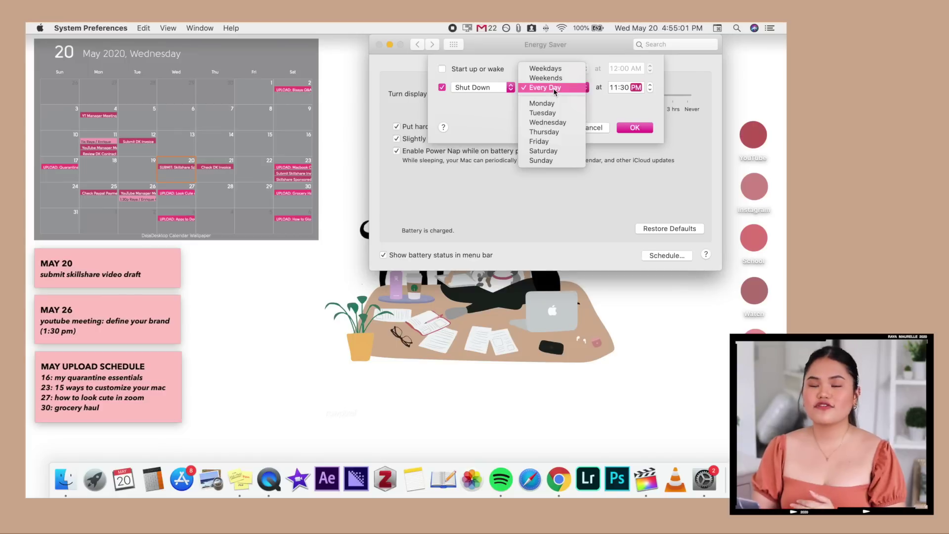
{"action": "left_click", "coordinate": [553, 88]}
{"action": "left_click", "coordinate": [614, 88]}
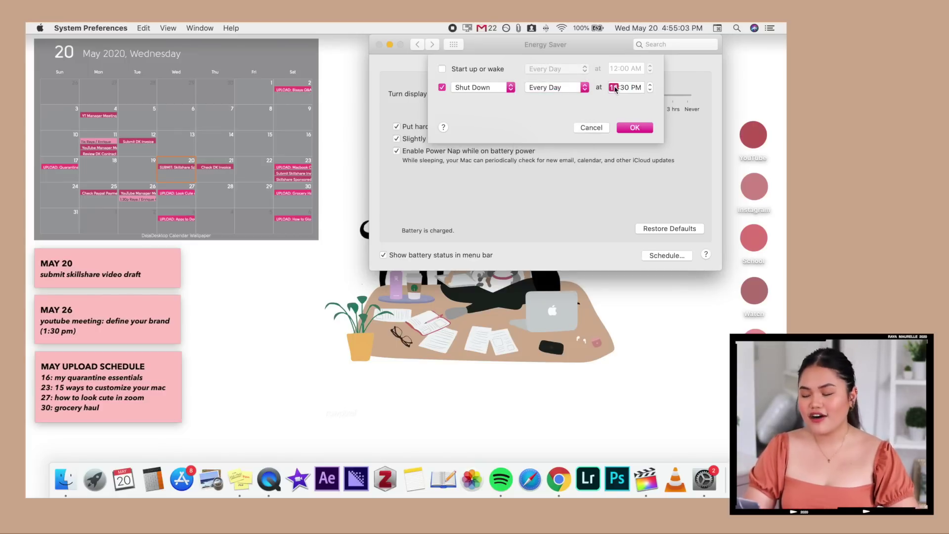
{"action": "left_click", "coordinate": [625, 88]}
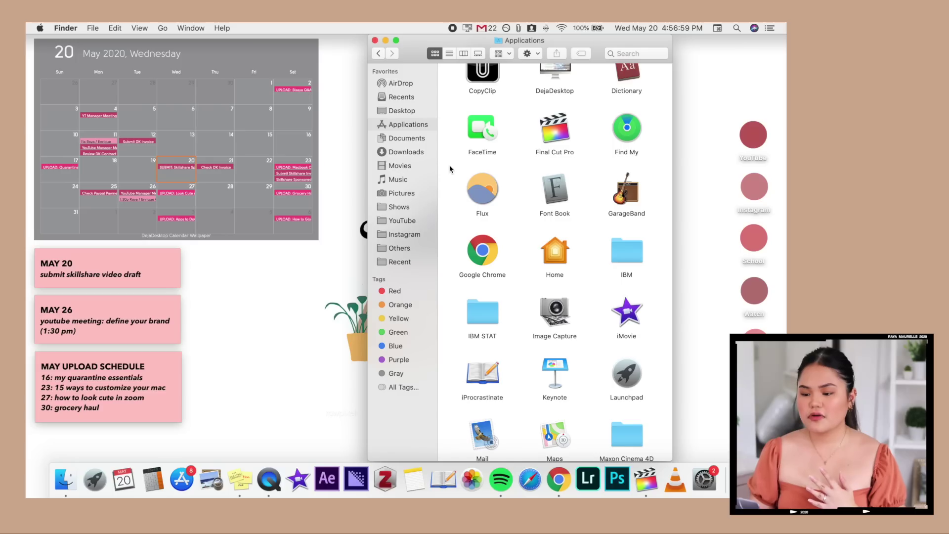
- Launch f.lux from Applications and open its preferences from the menu bar
{"action": "left_click", "coordinate": [500, 207]}
{"action": "left_click", "coordinate": [510, 218]}
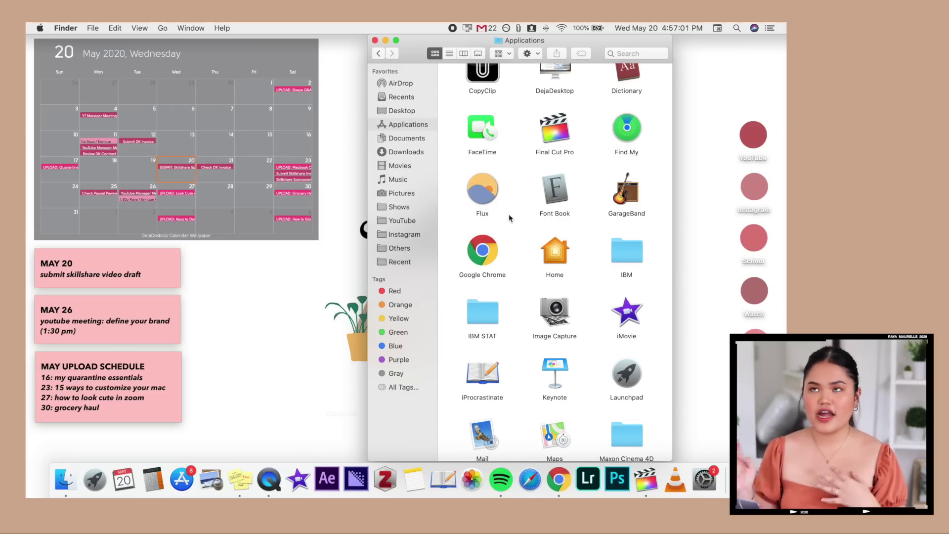
{"action": "left_click", "coordinate": [375, 41]}
{"action": "left_click", "coordinate": [506, 28]}
{"action": "left_click", "coordinate": [526, 58]}
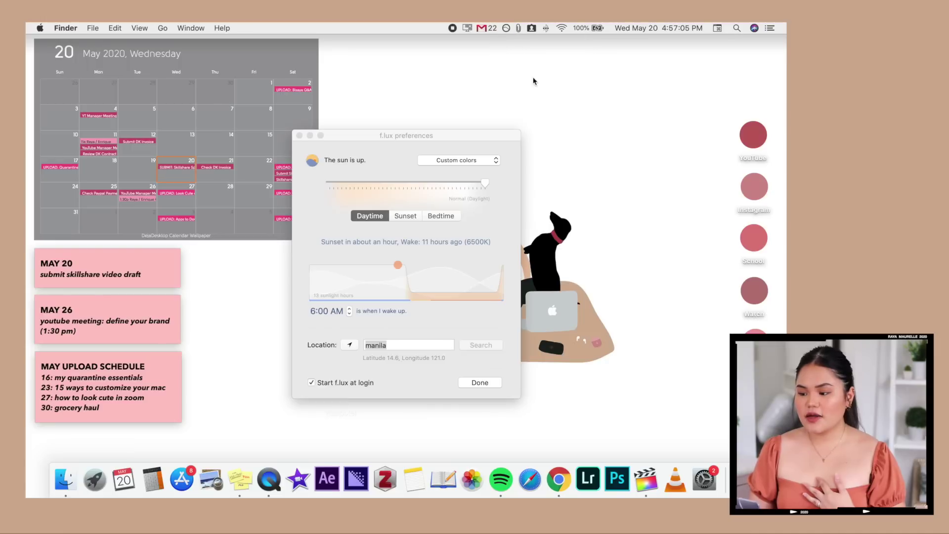
- Preview the 2700K Tungsten and bedtime tints, ending on Normal (Daylight) daytime colour
{"action": "left_click_drag", "start_coordinate": [487, 186], "coordinate": [329, 187]}
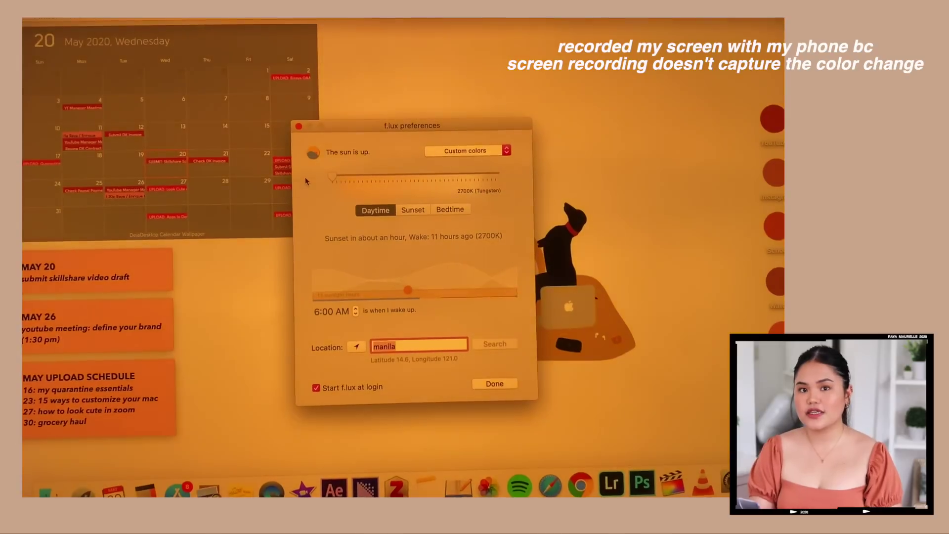
{"action": "left_click_drag", "start_coordinate": [337, 178], "coordinate": [502, 177]}
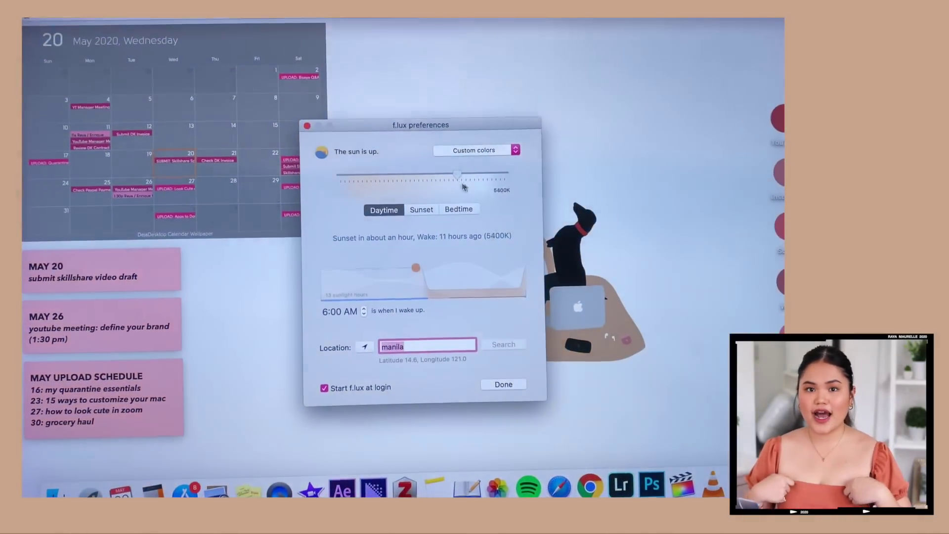
{"action": "left_click_drag", "start_coordinate": [505, 176], "coordinate": [342, 182]}
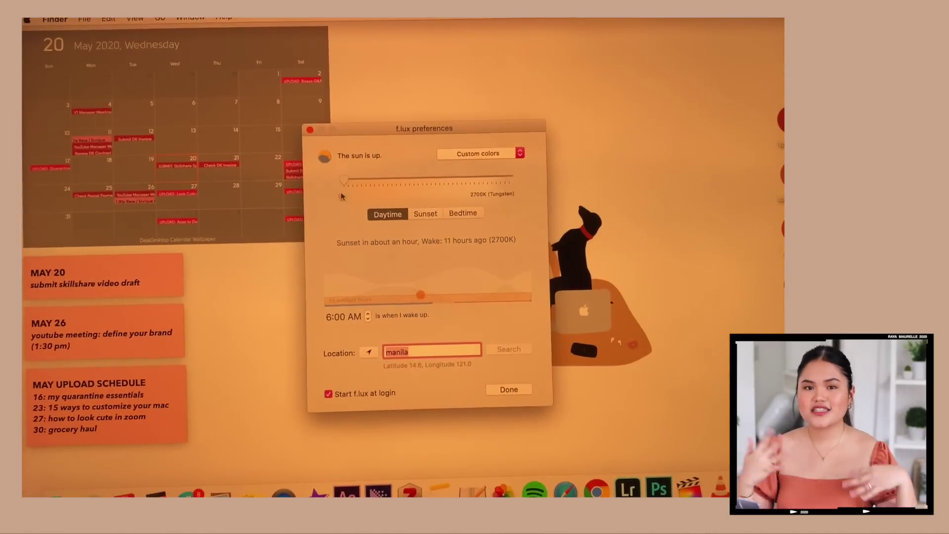
{"action": "left_click_drag", "start_coordinate": [343, 182], "coordinate": [509, 177]}
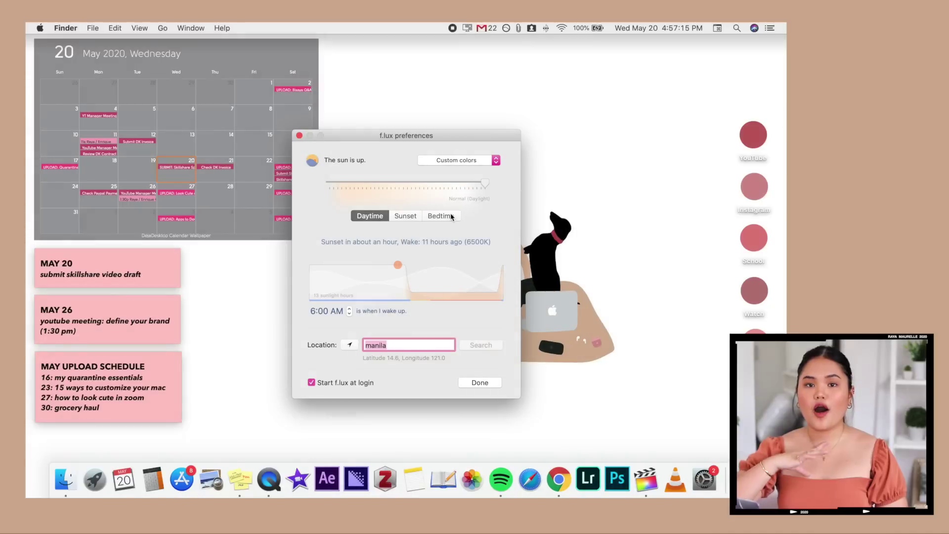
{"action": "left_click", "coordinate": [450, 216]}
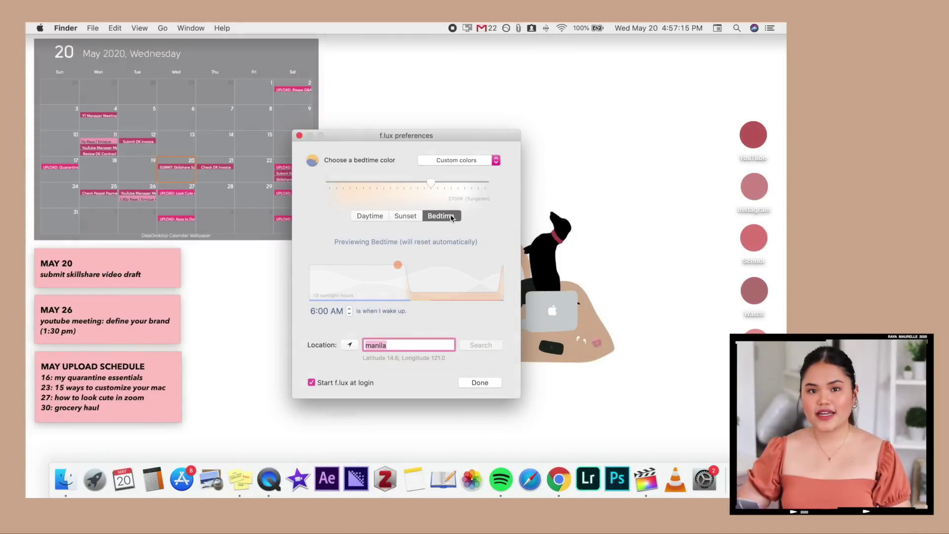
{"action": "left_click", "coordinate": [378, 215]}
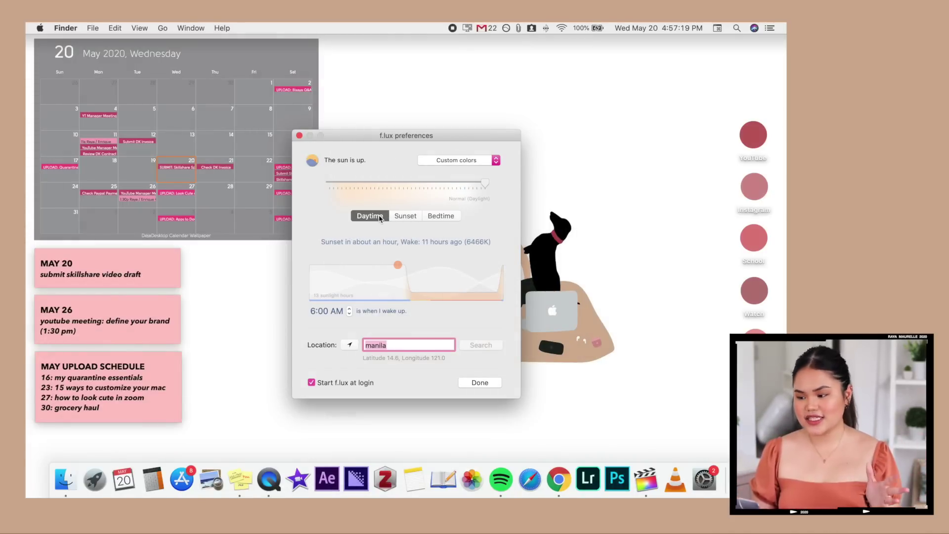
- Close the f.lux preferences and switch Night Shift on in Notification Center
{"action": "left_click", "coordinate": [299, 135]}
{"action": "left_click", "coordinate": [770, 28]}
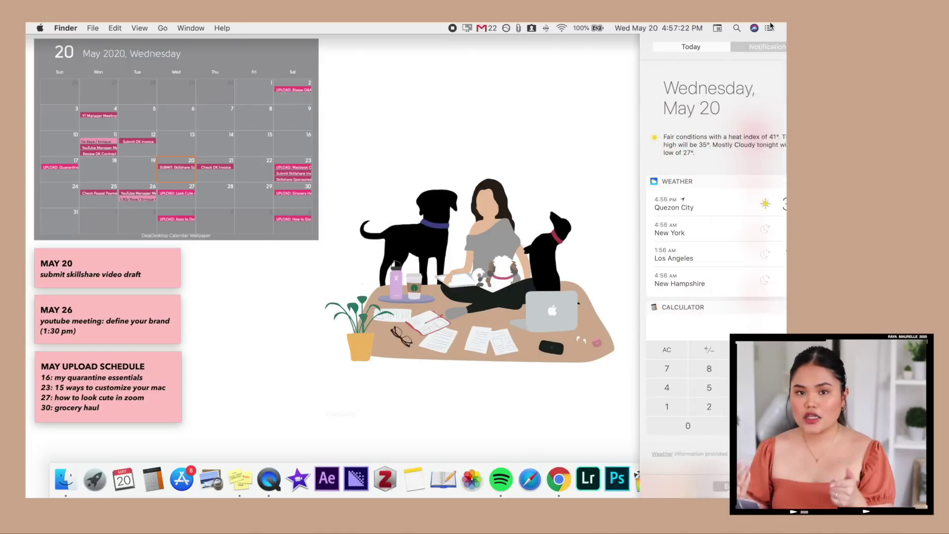
{"action": "scroll", "coordinate": [766, 79], "scroll_direction": "up", "scroll_amount": 2}
{"action": "left_click", "coordinate": [765, 78]}
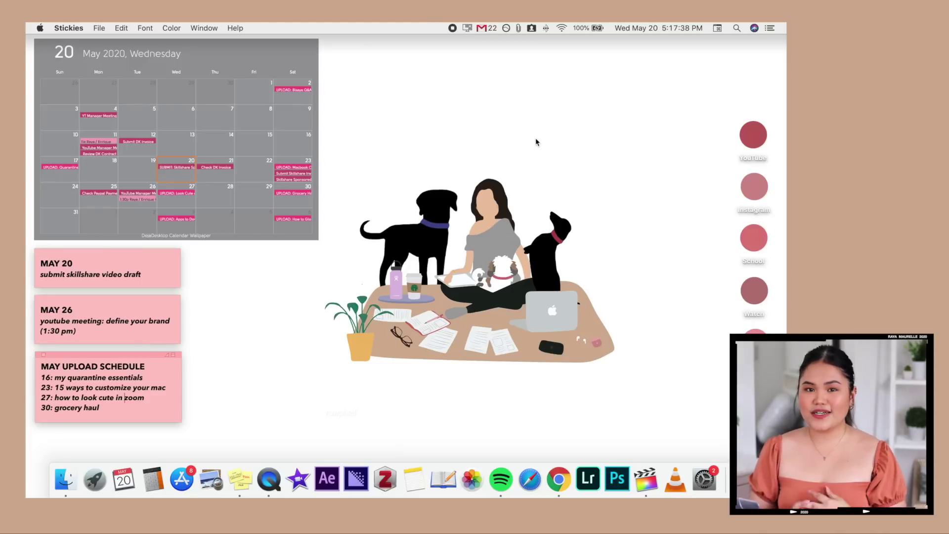
- Look through the Menu Bar apps folder in Launchpad, then return to the desktop
{"action": "left_click", "coordinate": [97, 480]}
{"action": "left_click", "coordinate": [412, 378]}
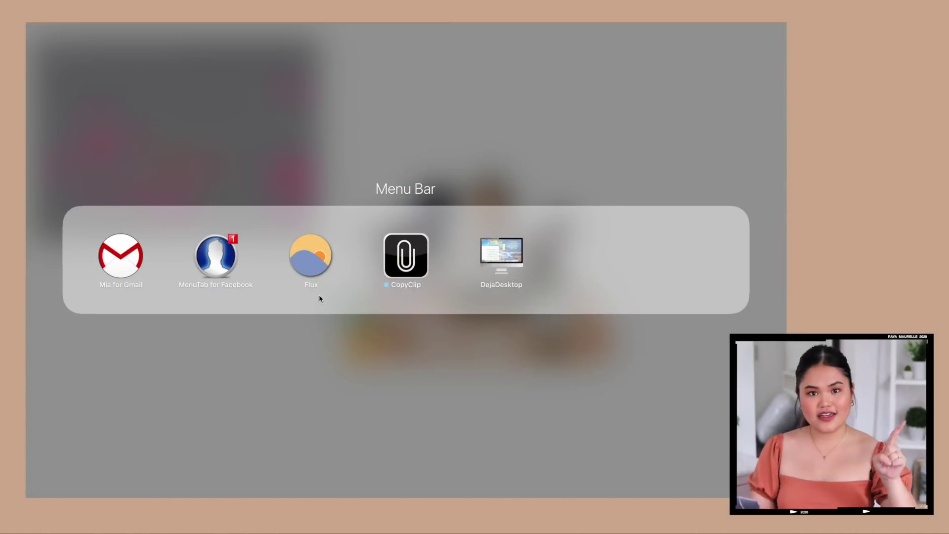
{"action": "left_click", "coordinate": [386, 360]}
{"action": "left_click", "coordinate": [366, 373]}
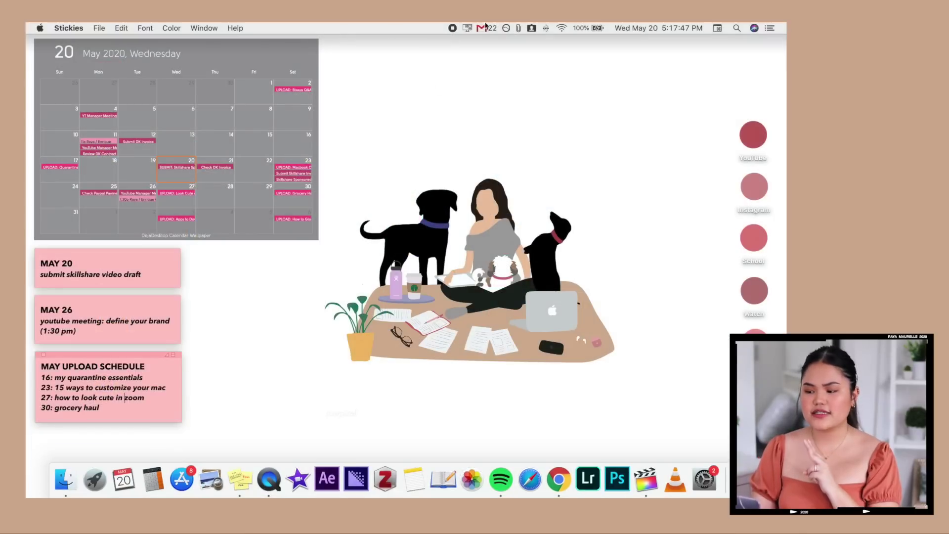
- Check the clipboard history, Gmail notifier and Facebook messenger menu-bar apps
{"action": "left_click", "coordinate": [521, 28]}
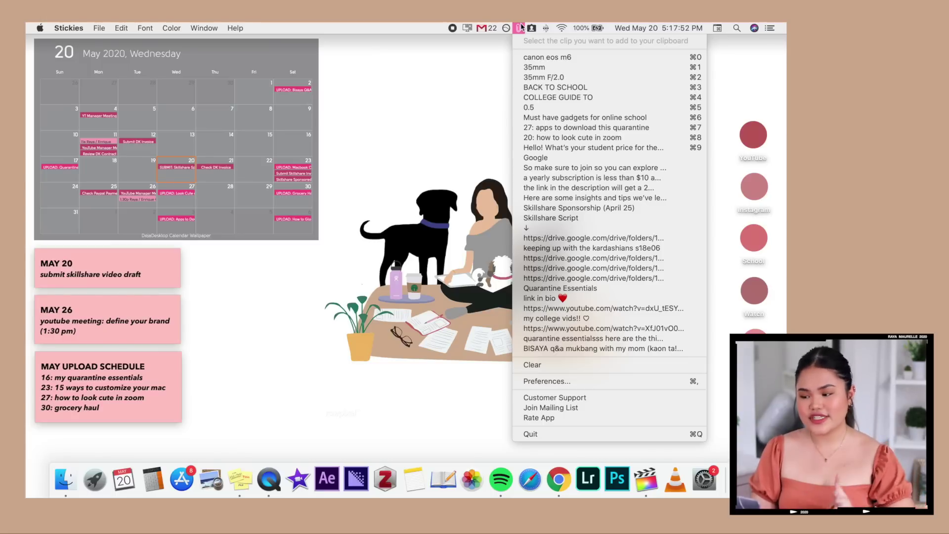
{"action": "left_click", "coordinate": [485, 28]}
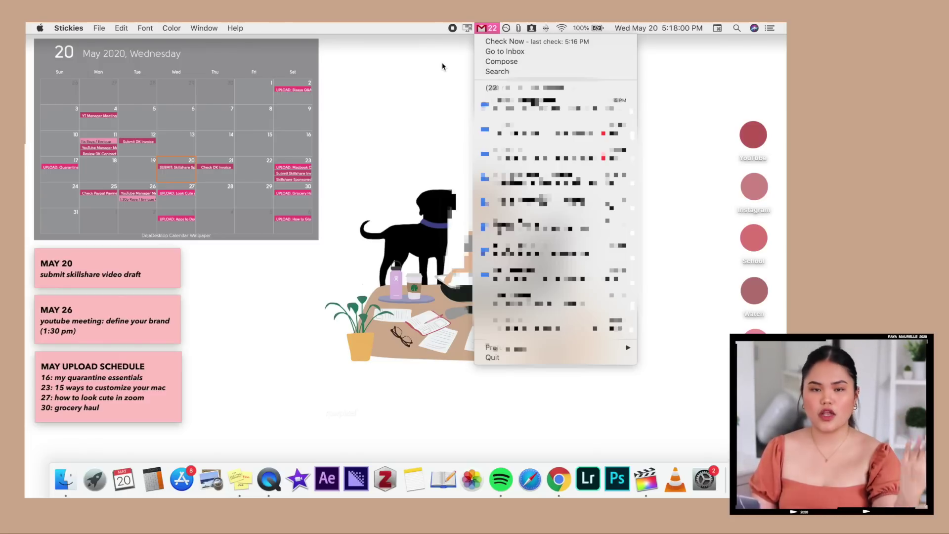
{"action": "left_click", "coordinate": [533, 27]}
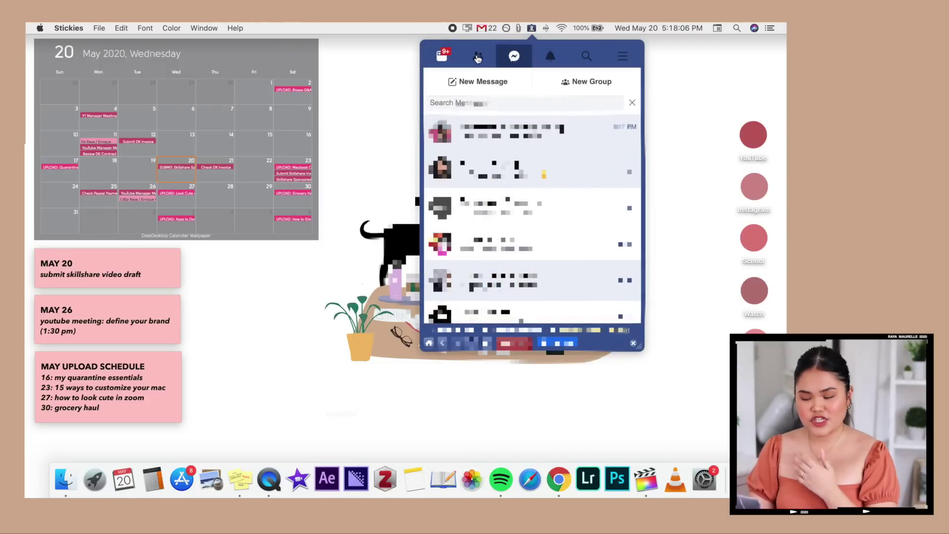
{"action": "left_click", "coordinate": [442, 57]}
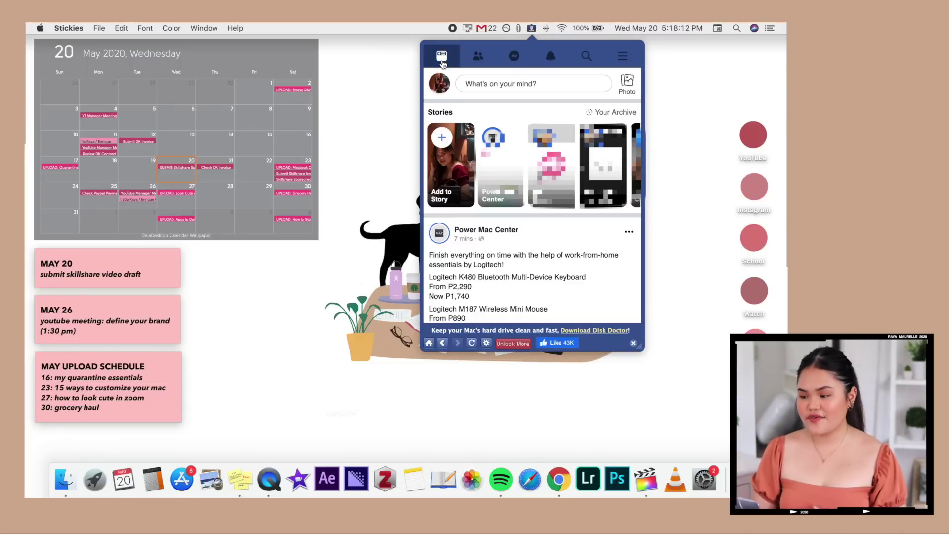
{"action": "left_click", "coordinate": [376, 112]}
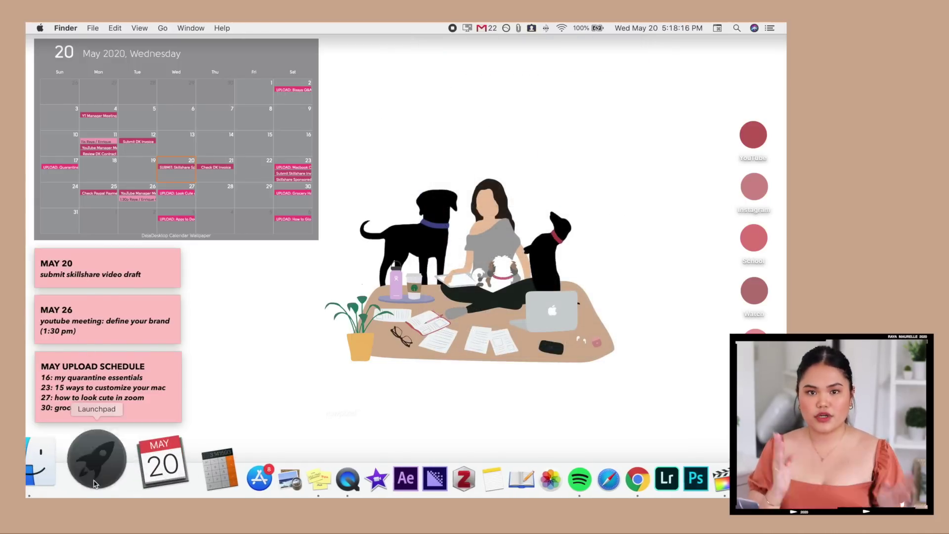
{"action": "left_click", "coordinate": [95, 478]}
- Browse all Web Store themes published by Chrome and view the Honeysuckle theme
{"action": "left_click", "coordinate": [400, 369]}
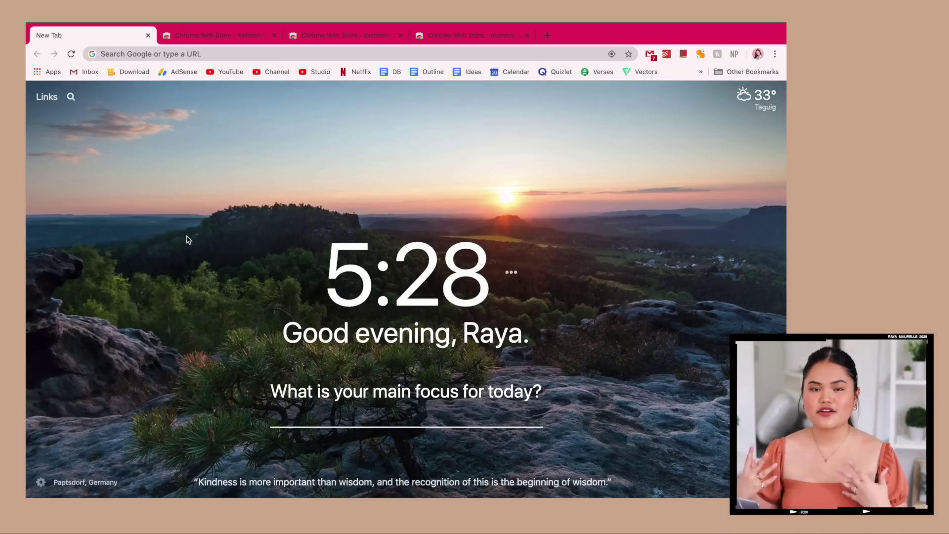
{"action": "left_click", "coordinate": [201, 40]}
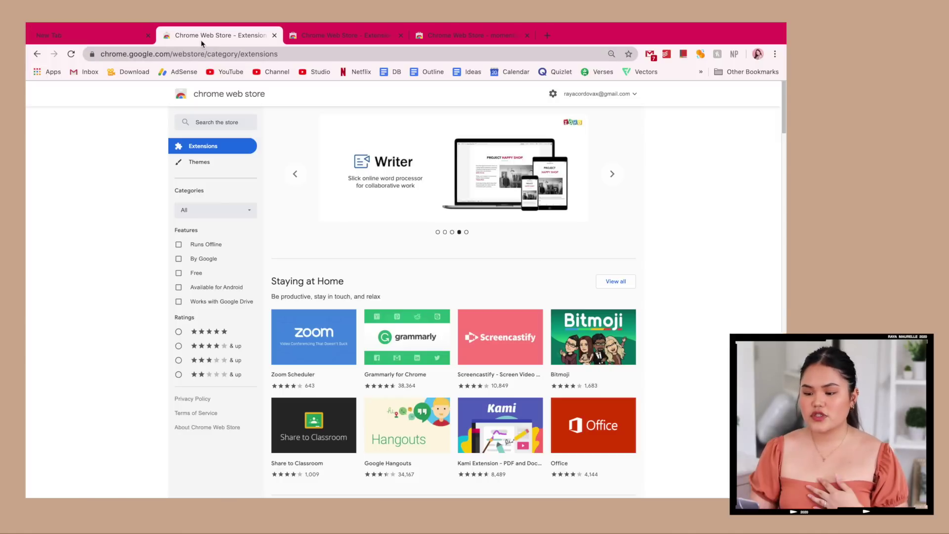
{"action": "left_click", "coordinate": [203, 166]}
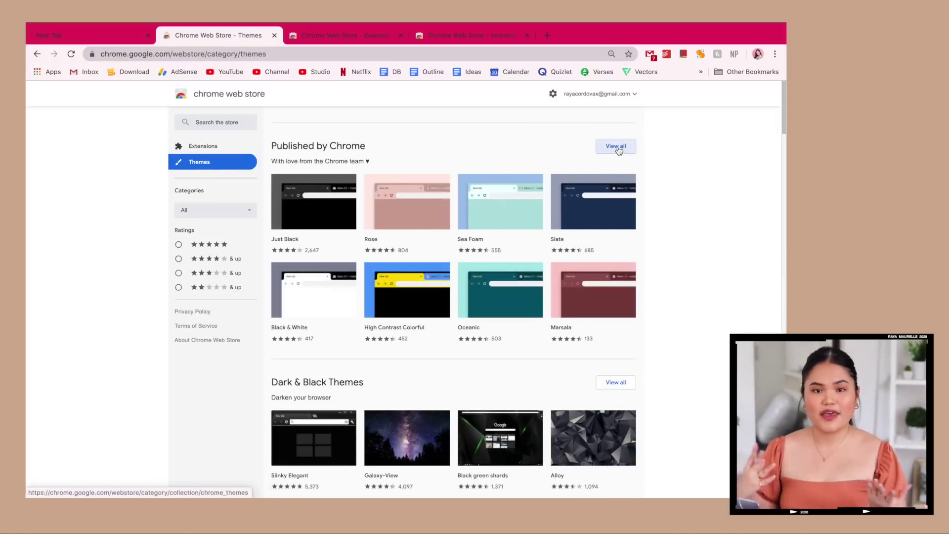
{"action": "left_click", "coordinate": [616, 146]}
{"action": "scroll", "coordinate": [692, 261], "scroll_direction": "down", "scroll_amount": 1}
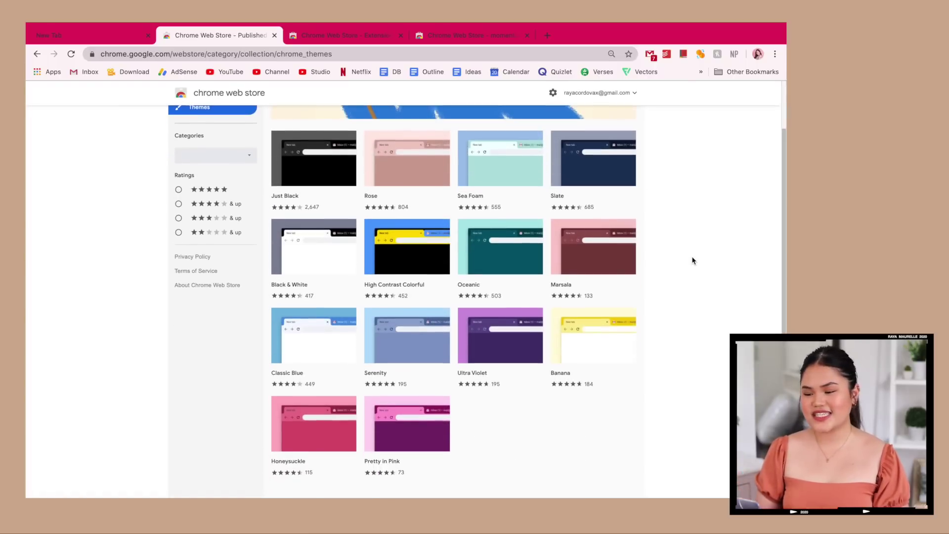
{"action": "left_click", "coordinate": [321, 421]}
{"action": "scroll", "coordinate": [163, 413], "scroll_direction": "down", "scroll_amount": 3}
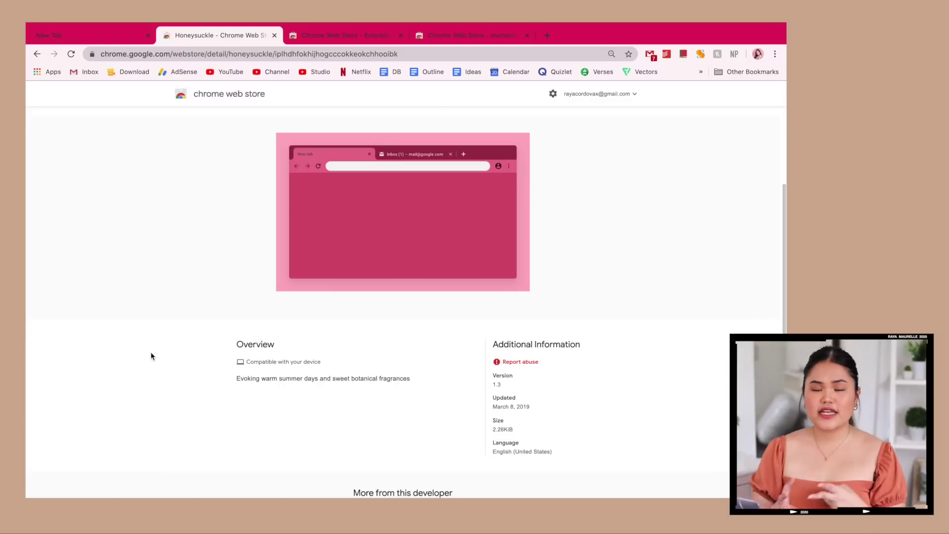
{"action": "key", "text": "super+w"}
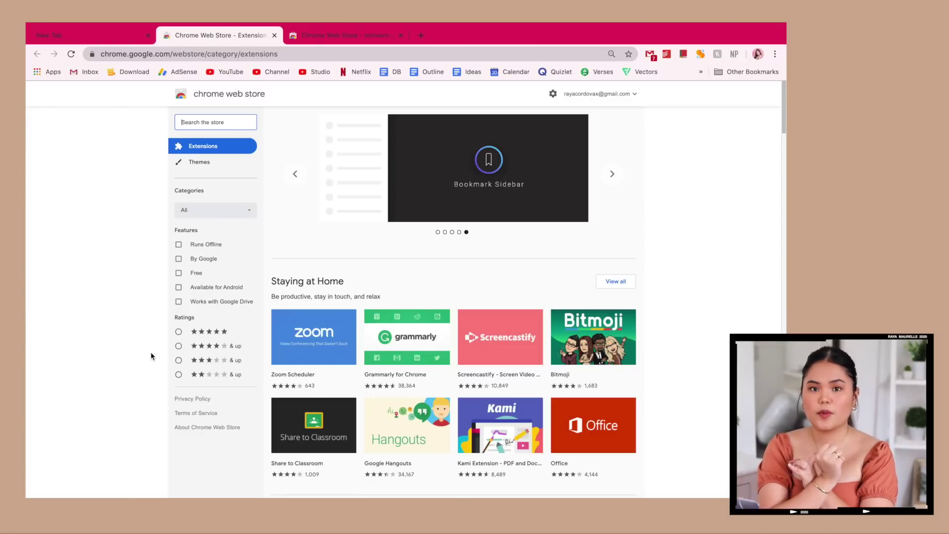
- Open the full Staying at Home extensions collection and scroll through it
{"action": "left_click", "coordinate": [635, 282]}
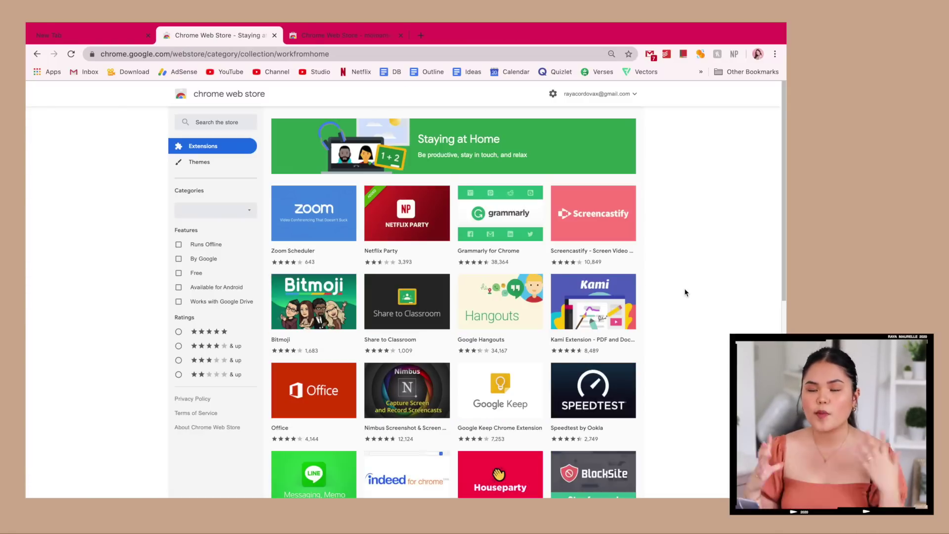
{"action": "scroll", "coordinate": [685, 291], "scroll_direction": "down", "scroll_amount": 4}
{"action": "scroll", "coordinate": [686, 291], "scroll_direction": "down", "scroll_amount": 3}
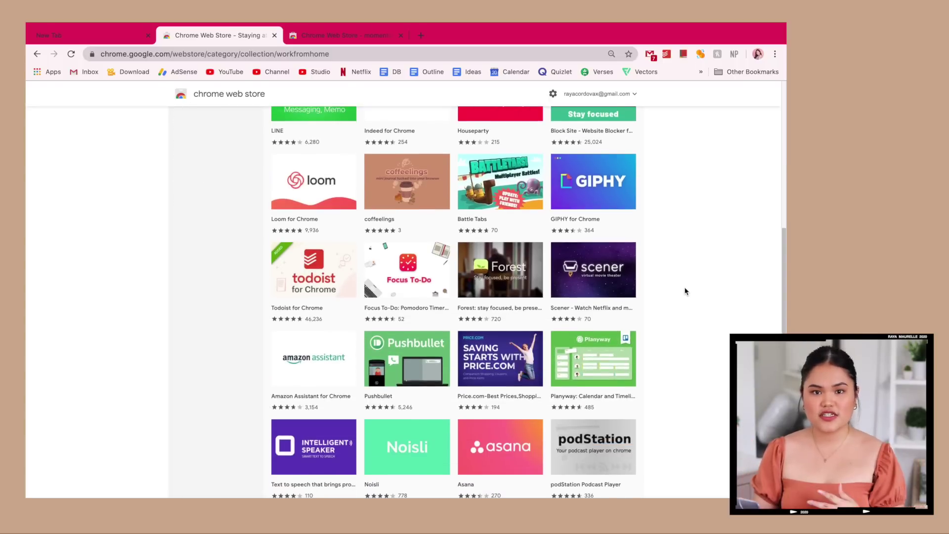
{"action": "scroll", "coordinate": [686, 291], "scroll_direction": "down", "scroll_amount": 6}
{"action": "scroll", "coordinate": [686, 292], "scroll_direction": "up", "scroll_amount": 3}
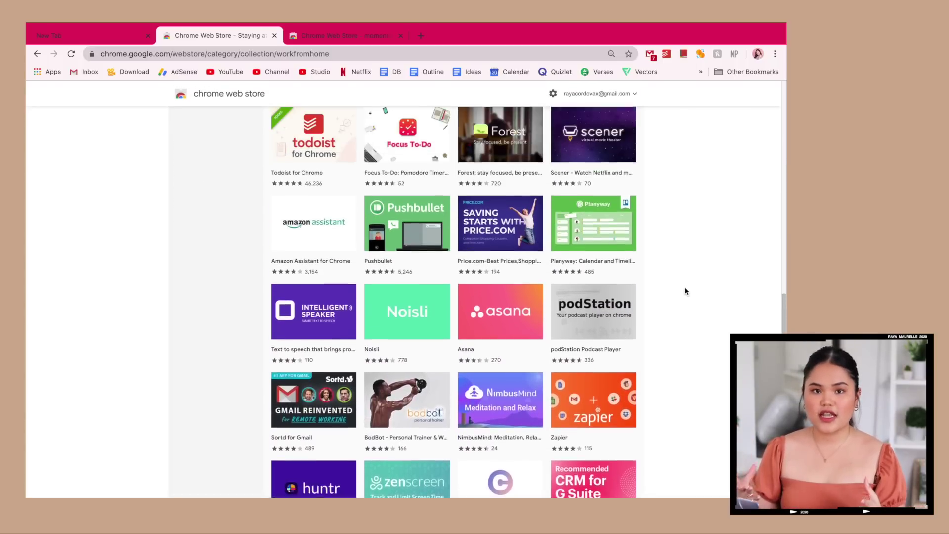
{"action": "scroll", "coordinate": [685, 292], "scroll_direction": "up", "scroll_amount": 8}
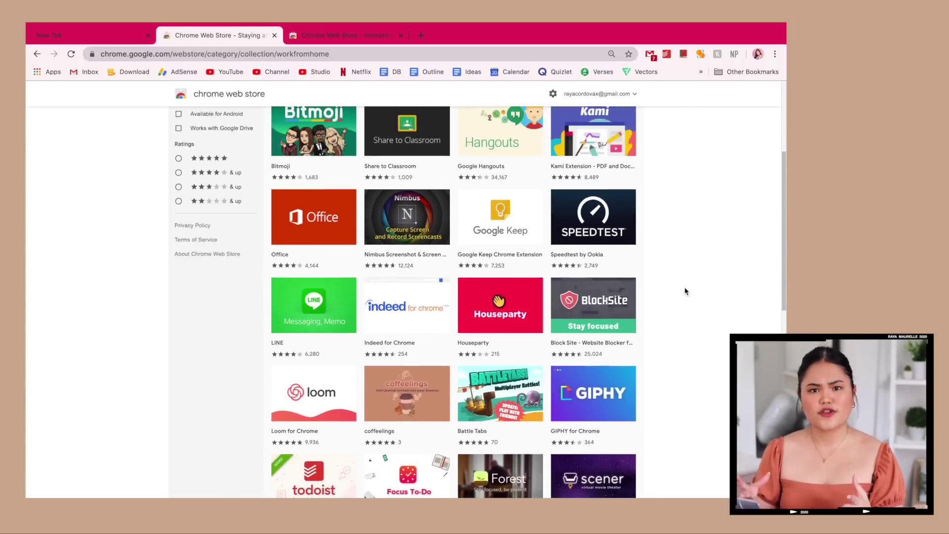
{"action": "scroll", "coordinate": [685, 291], "scroll_direction": "up", "scroll_amount": 5}
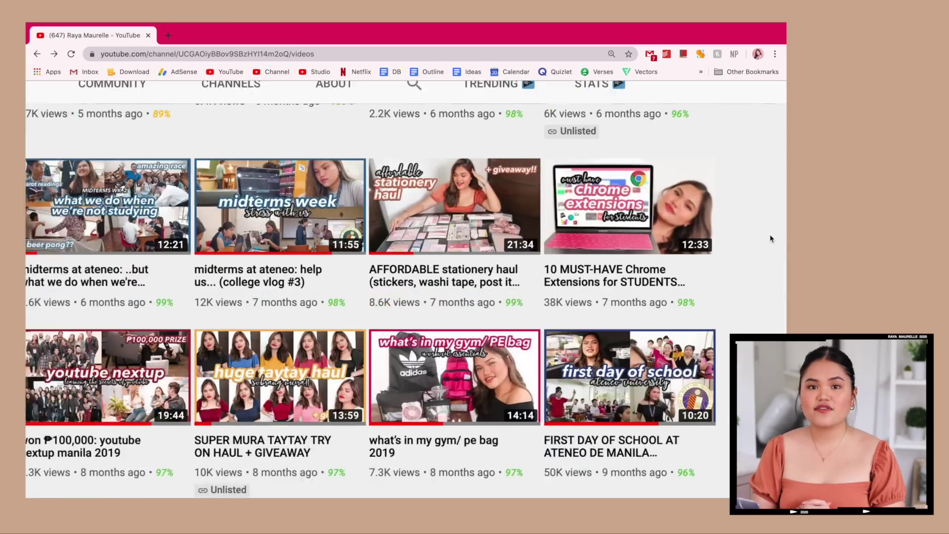
- Zoom in on the YouTube channel page in Chrome
{"action": "key", "text": "ctrl+plus"}
{"action": "key", "text": "ctrl+plus"}
{"action": "key", "text": "ctrl+plus"}
{"action": "key", "text": "ctrl+plus"}
{"action": "key", "text": "ctrl+plus"}
{"action": "scroll", "coordinate": [770, 239], "scroll_direction": "up", "scroll_amount": 1}
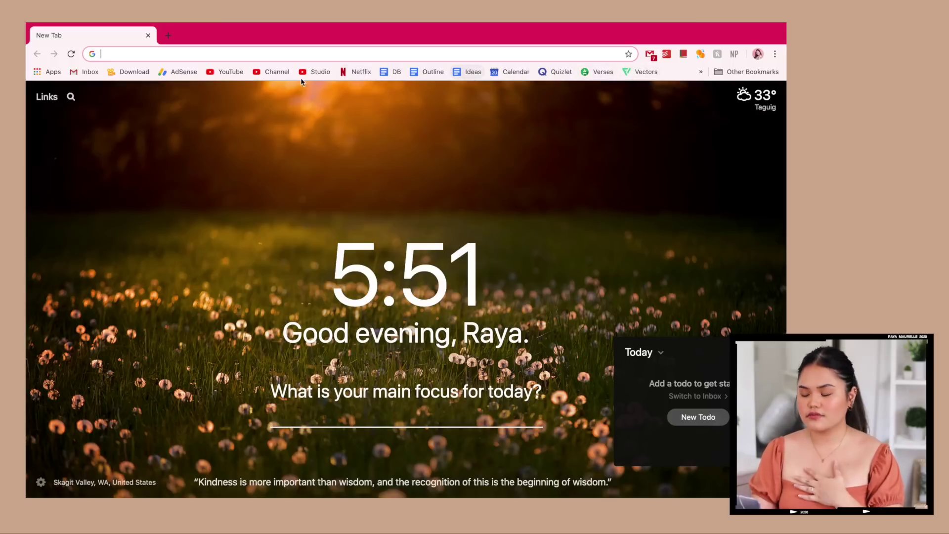
- Search Google for 'sample' from the omnibox
{"action": "left_click", "coordinate": [178, 54]}
{"action": "type", "text": "sample"}
{"action": "key", "text": "Return"}
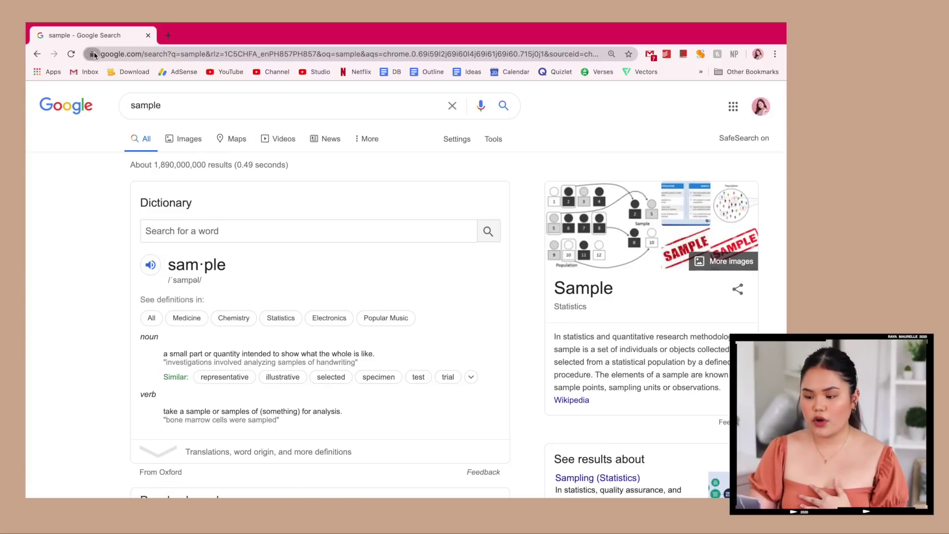
- Bookmark the results page on the bookmarks bar and rename it 'Sample'
{"action": "left_click_drag", "start_coordinate": [94, 54], "coordinate": [204, 72]}
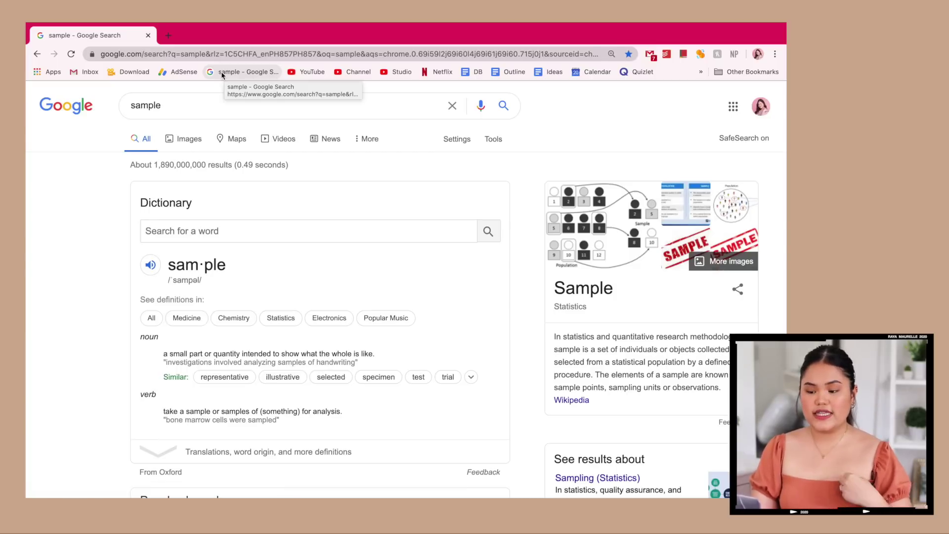
{"action": "right_click", "coordinate": [221, 74]}
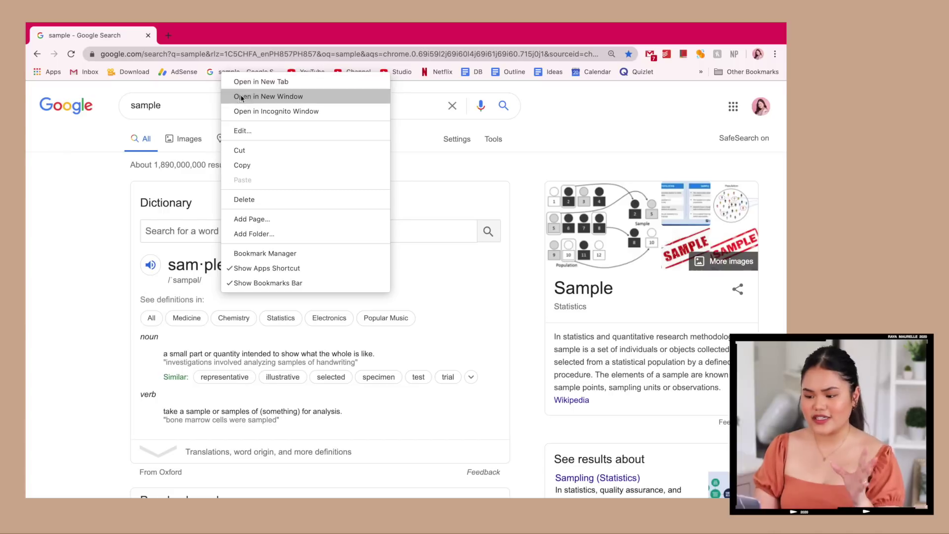
{"action": "left_click", "coordinate": [249, 132]}
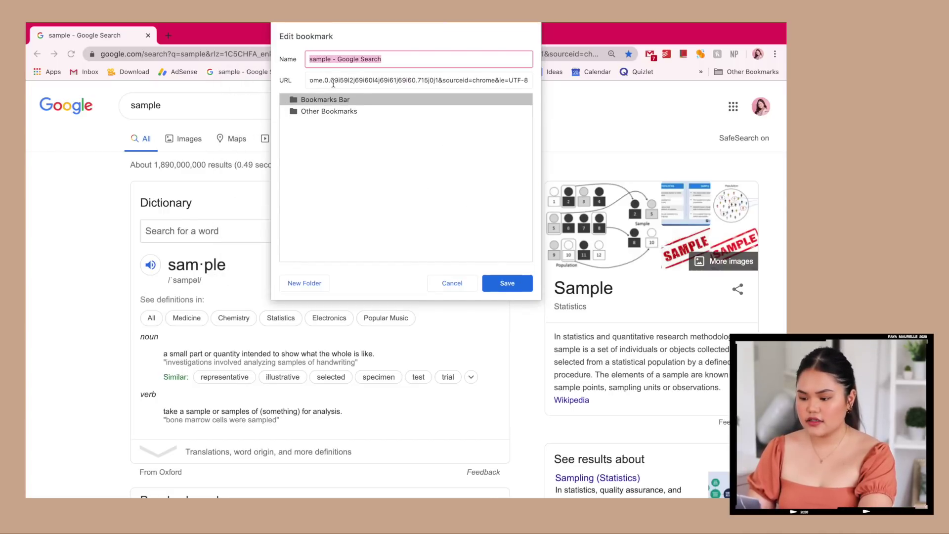
{"action": "type", "text": "Sample"}
{"action": "key", "text": "Return"}
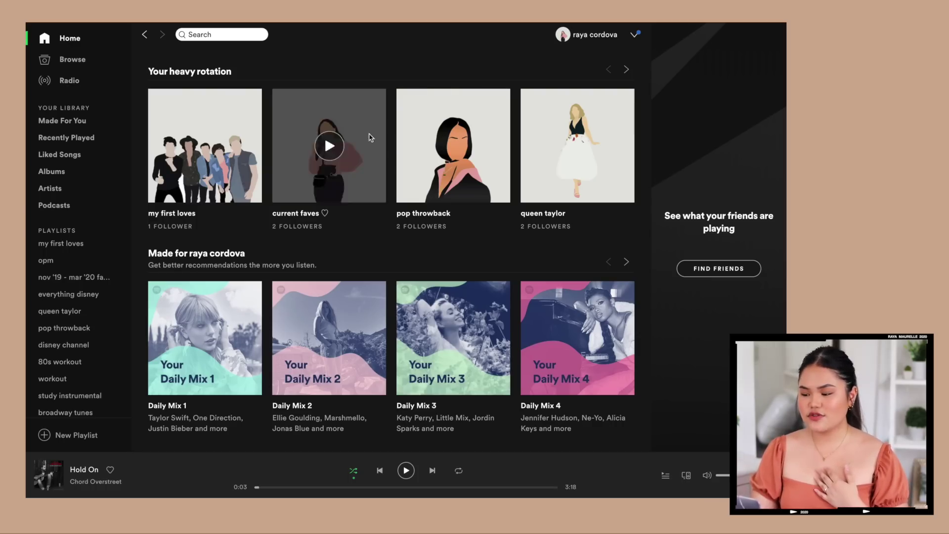
- Open the profile's Public Playlists and scroll through their custom illustrated covers
{"action": "left_click", "coordinate": [583, 35]}
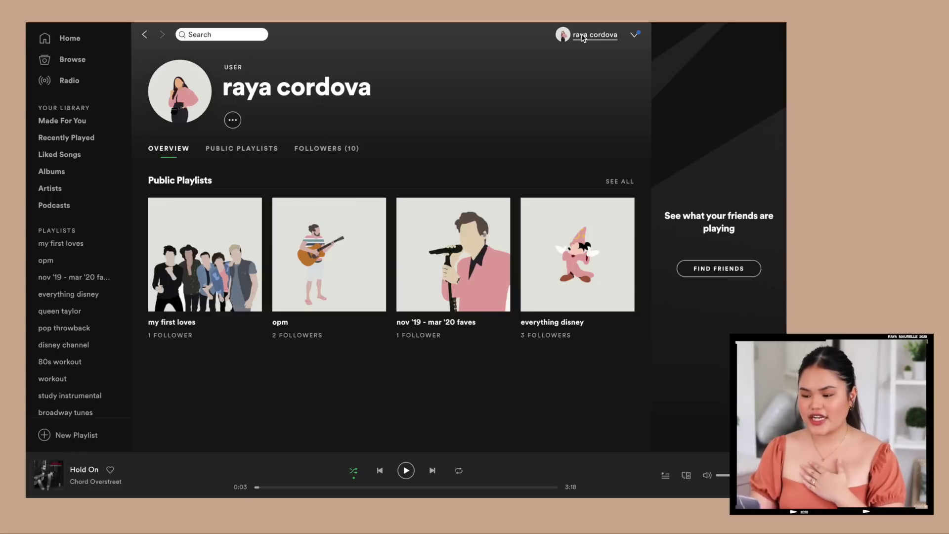
{"action": "left_click", "coordinate": [258, 150]}
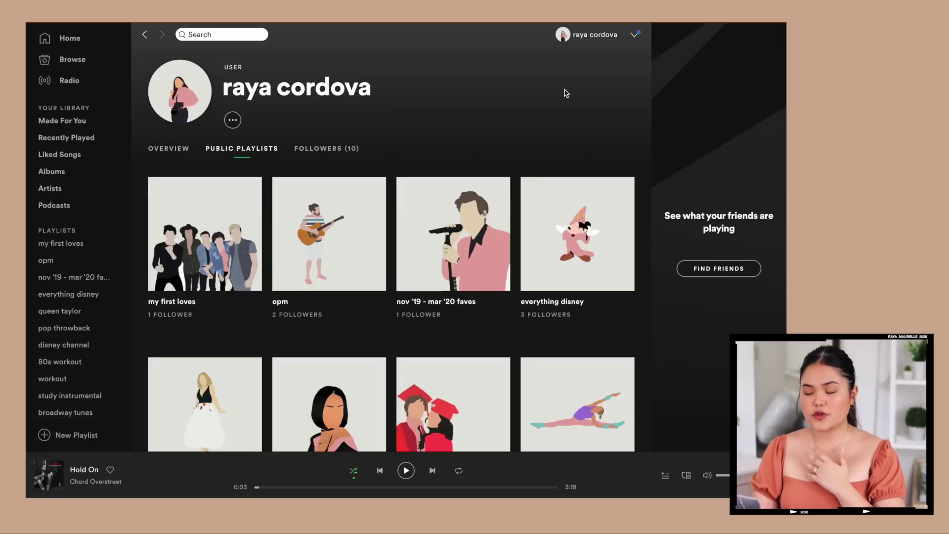
{"action": "scroll", "coordinate": [565, 92], "scroll_direction": "down", "scroll_amount": 2}
{"action": "scroll", "coordinate": [566, 93], "scroll_direction": "down", "scroll_amount": 6}
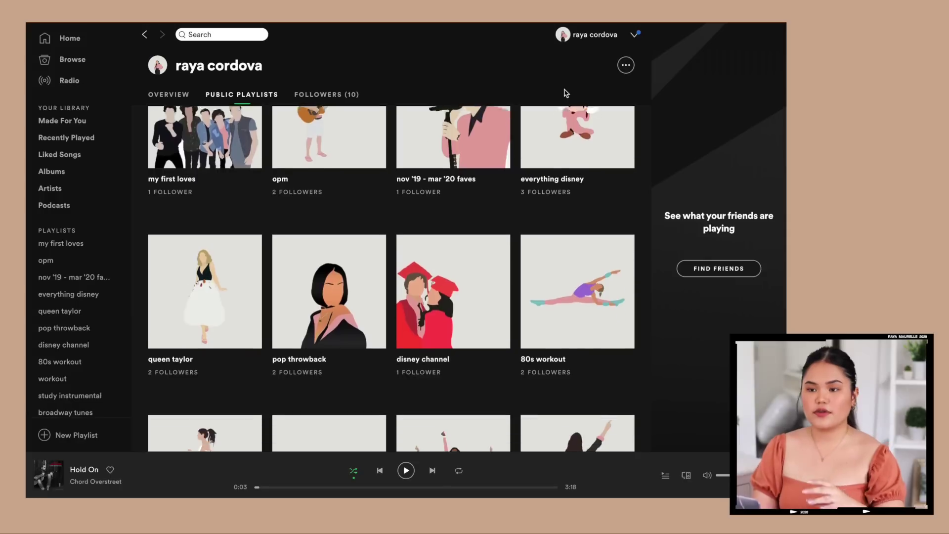
{"action": "scroll", "coordinate": [566, 93], "scroll_direction": "down", "scroll_amount": 2}
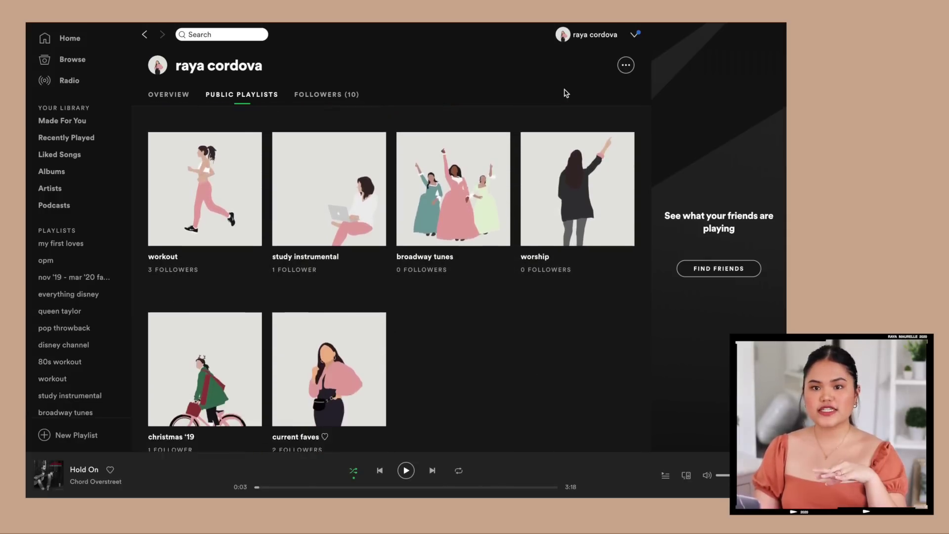
{"action": "scroll", "coordinate": [566, 93], "scroll_direction": "up", "scroll_amount": 2}
{"action": "scroll", "coordinate": [566, 93], "scroll_direction": "up", "scroll_amount": 1}
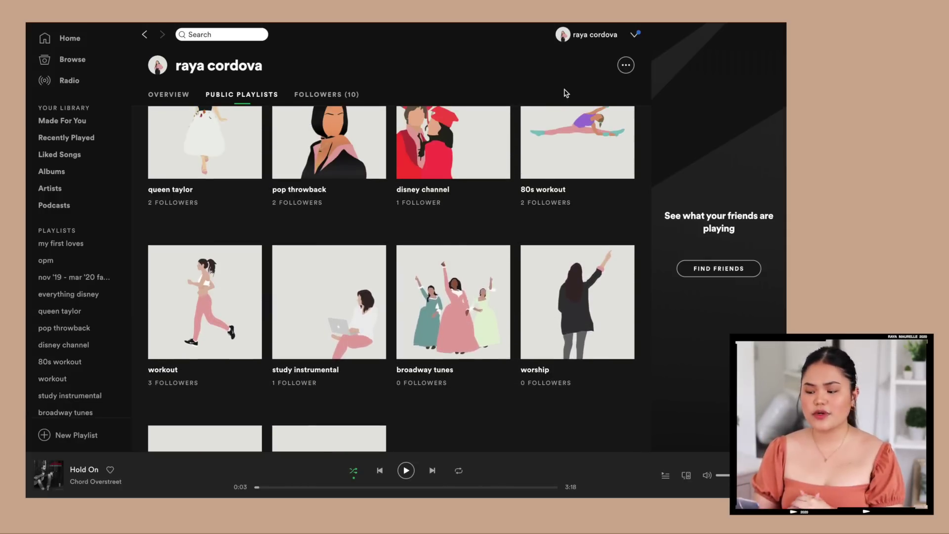